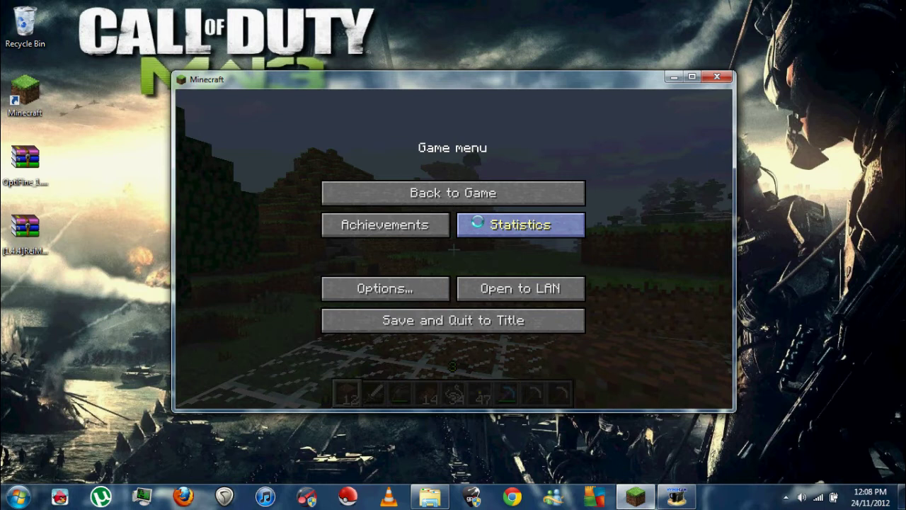
left_click(29, 187)
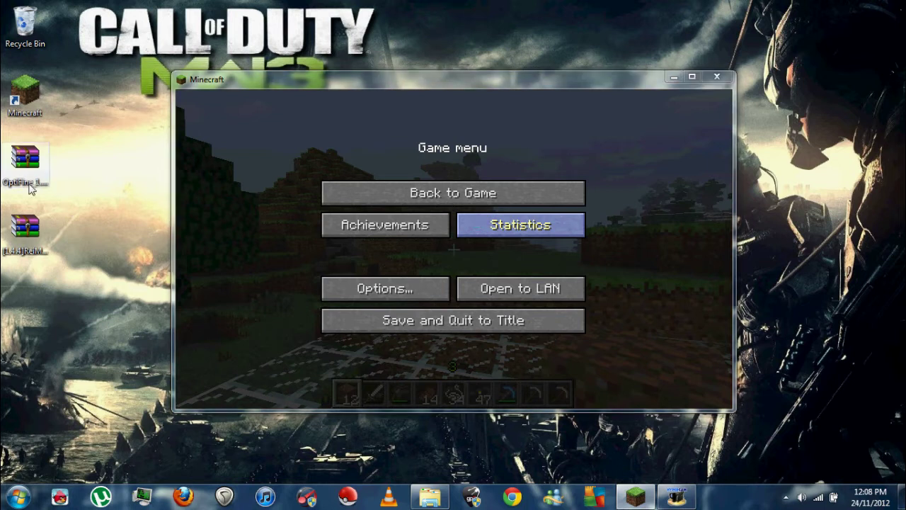
left_click(41, 228)
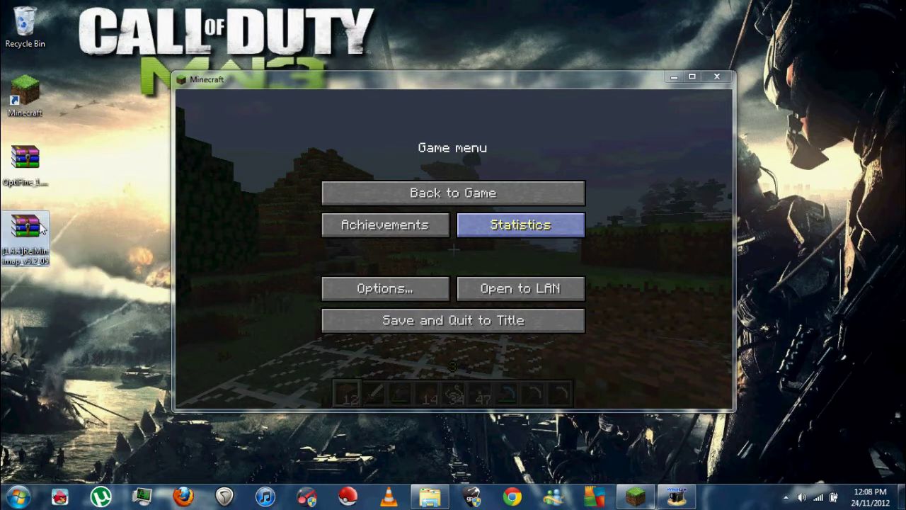
mouse_move(41, 228)
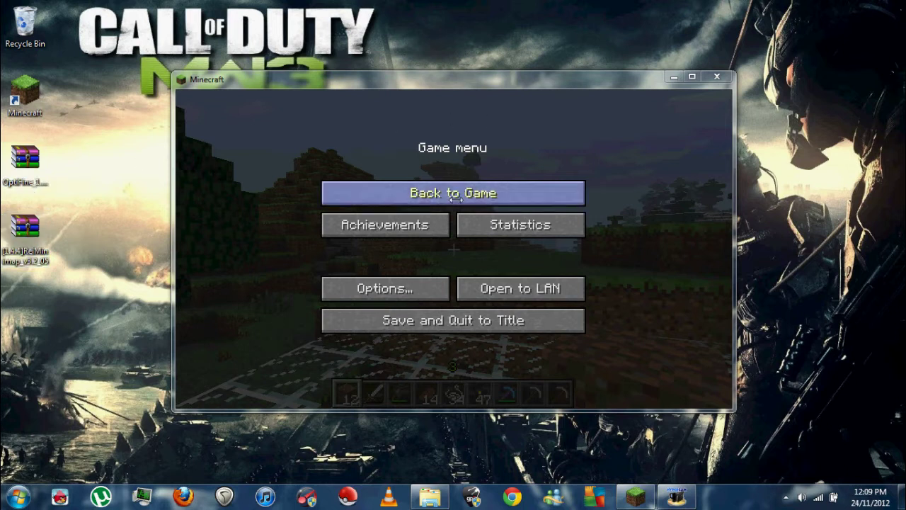
Step: Look over Minecraft's video settings and return to the running game
left_click(412, 293)
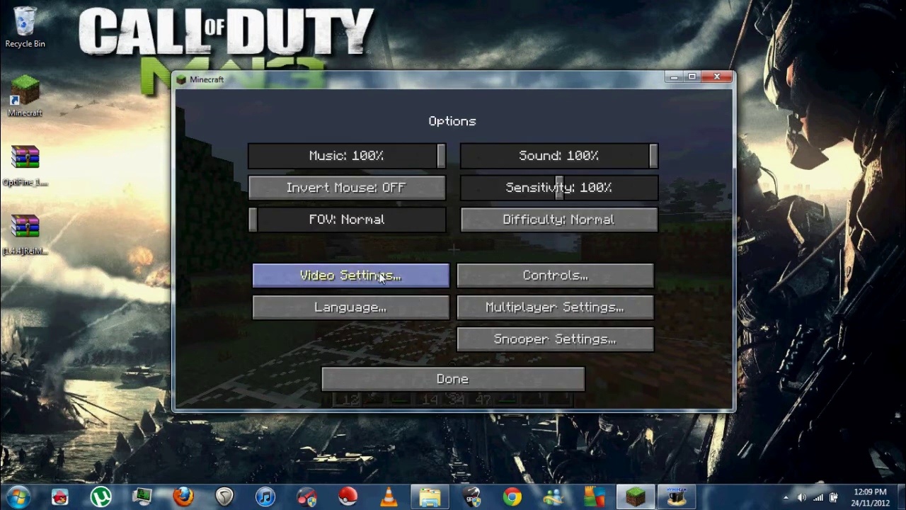
left_click(381, 277)
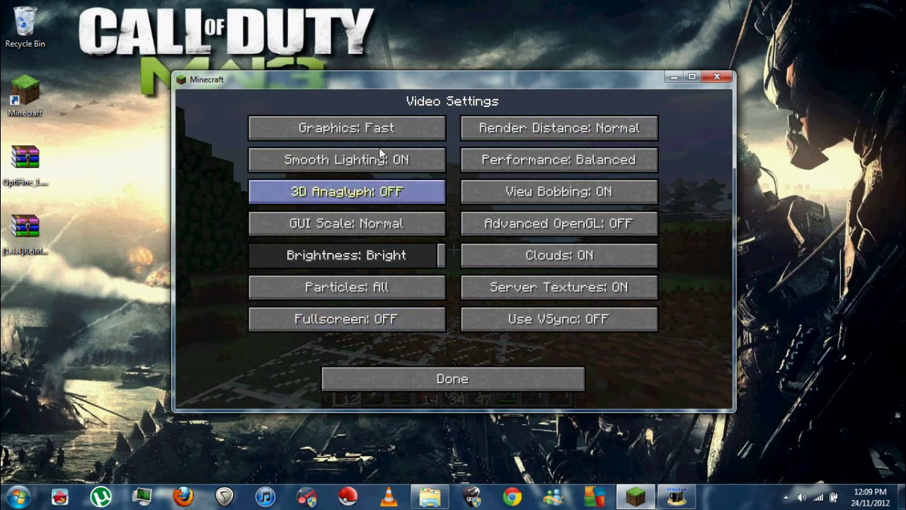
left_click(454, 386)
left_click(455, 386)
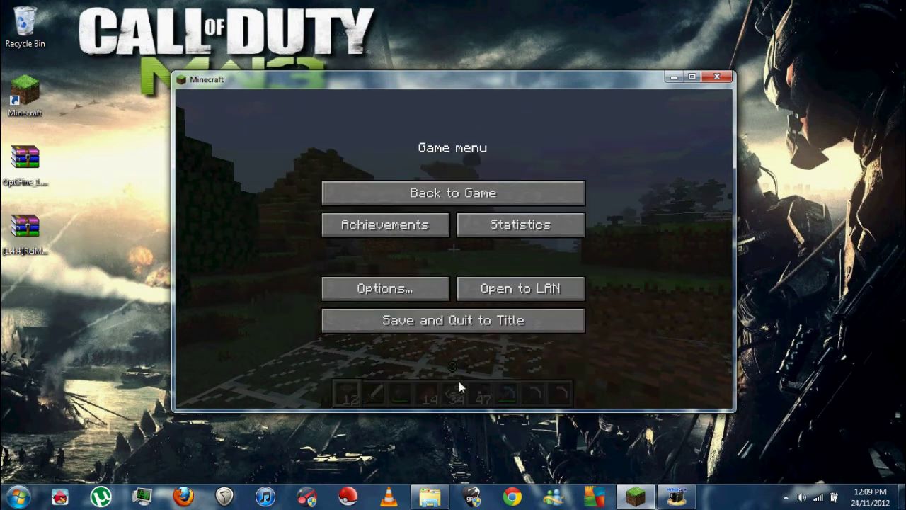
left_click(523, 192)
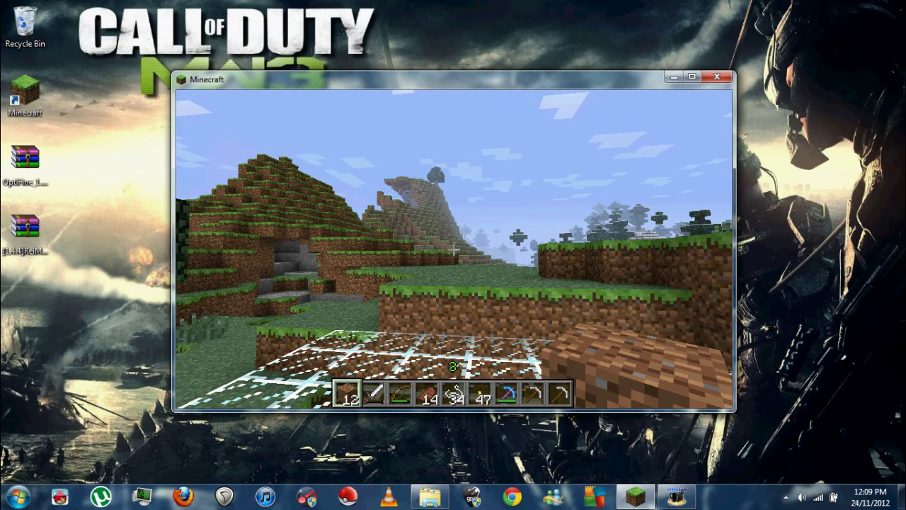
Step: Close Minecraft and switch to Windows Explorer showing the user's home folder
key("Escape")
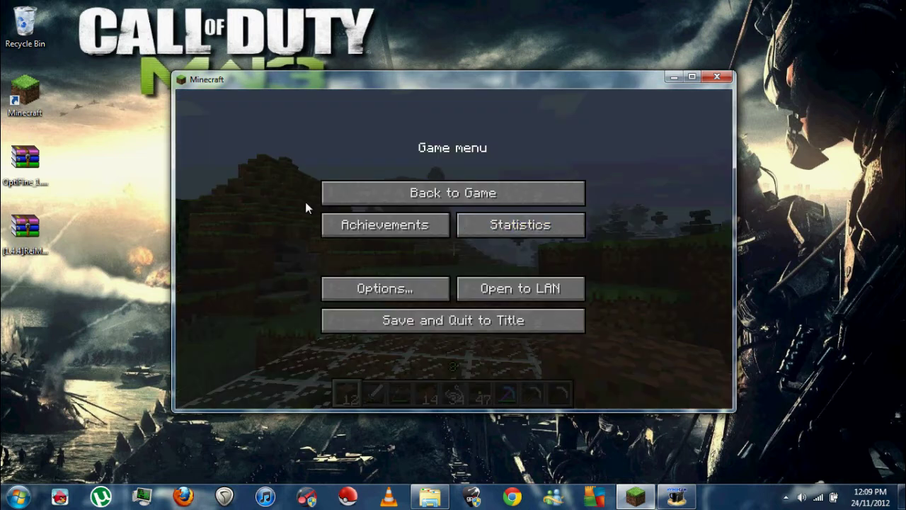
left_click(719, 75)
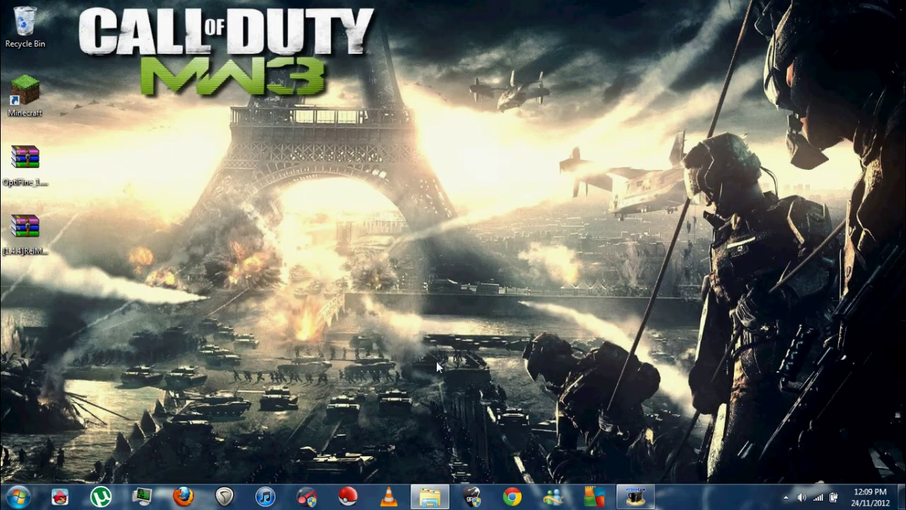
left_click(430, 496)
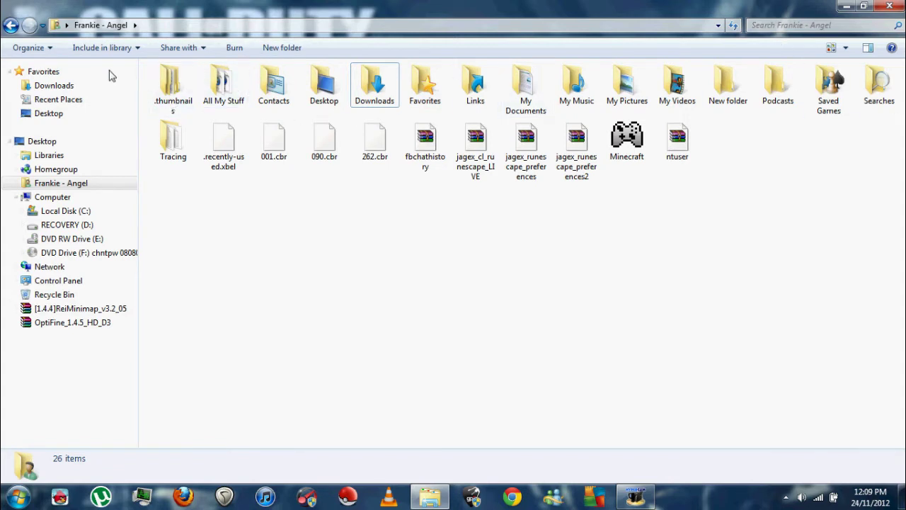
Step: Set the folder options to show hidden files, folders, and drives, and apply the change
left_click(56, 52)
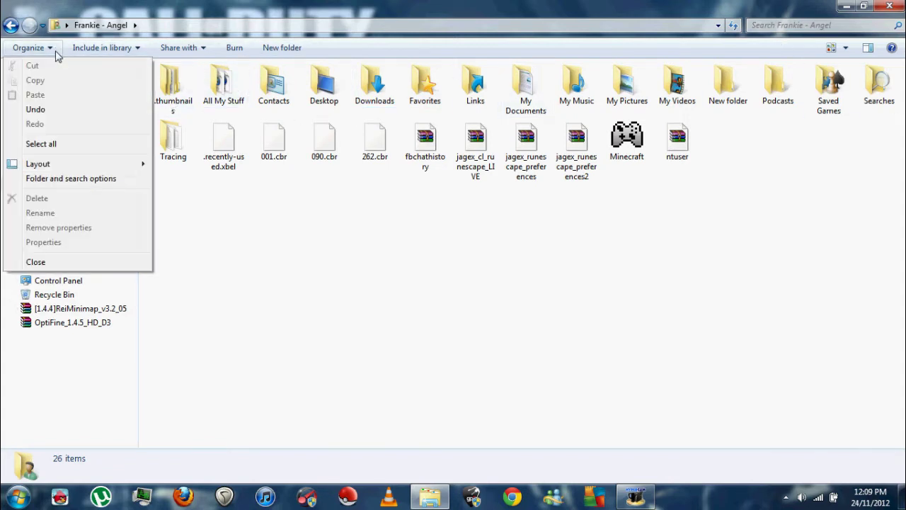
left_click(44, 181)
left_click_drag(118, 68, 248, 68)
left_click(193, 90)
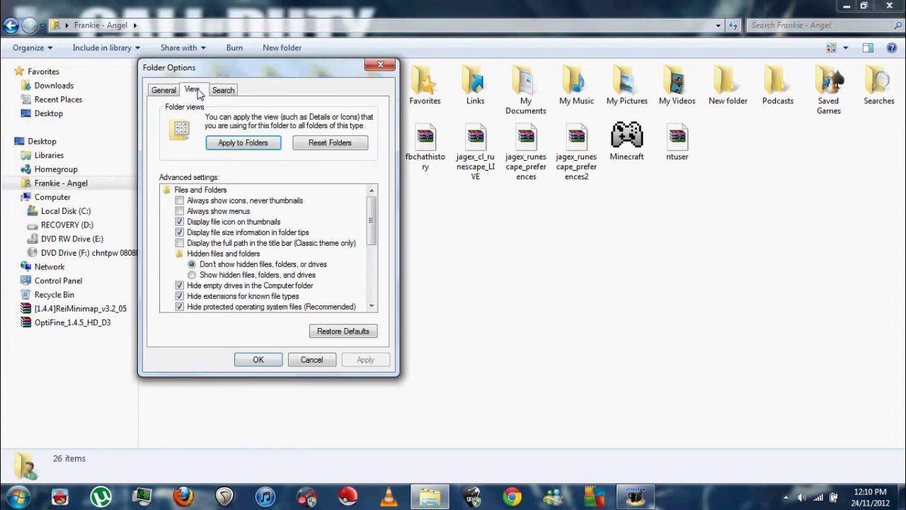
left_click(205, 255)
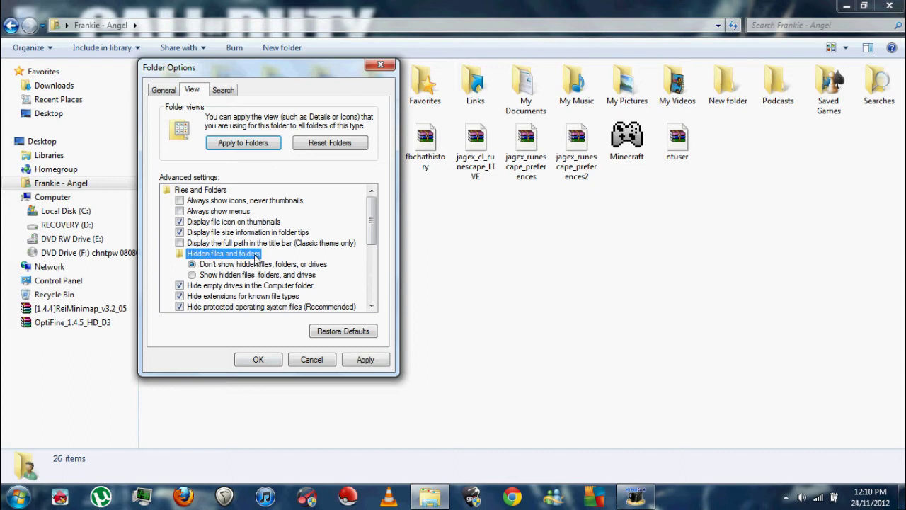
left_click(226, 274)
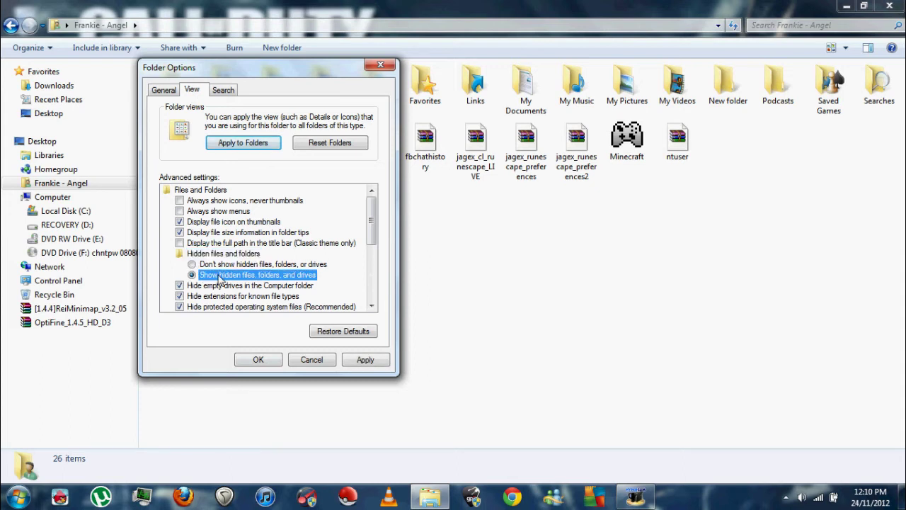
left_click(365, 361)
left_click(258, 360)
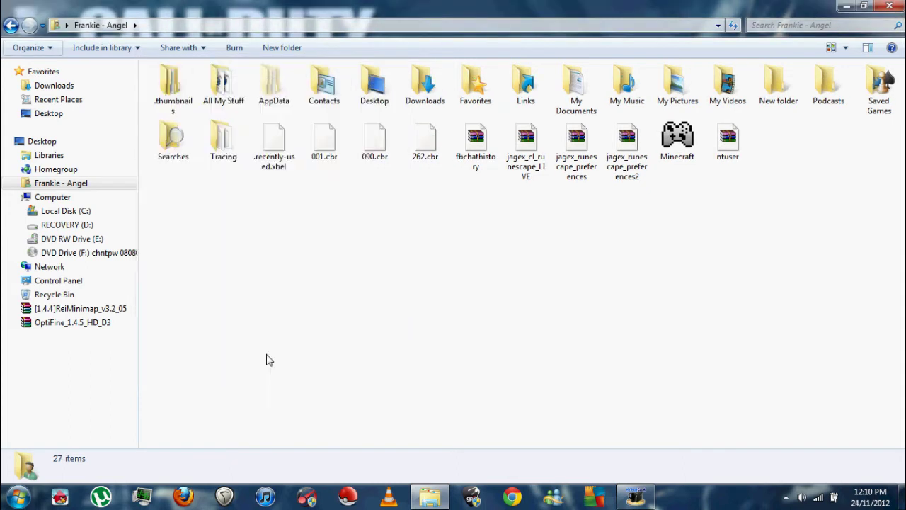
Step: Go to the bin folder inside AppData\Roaming\.minecraft
left_click(263, 103)
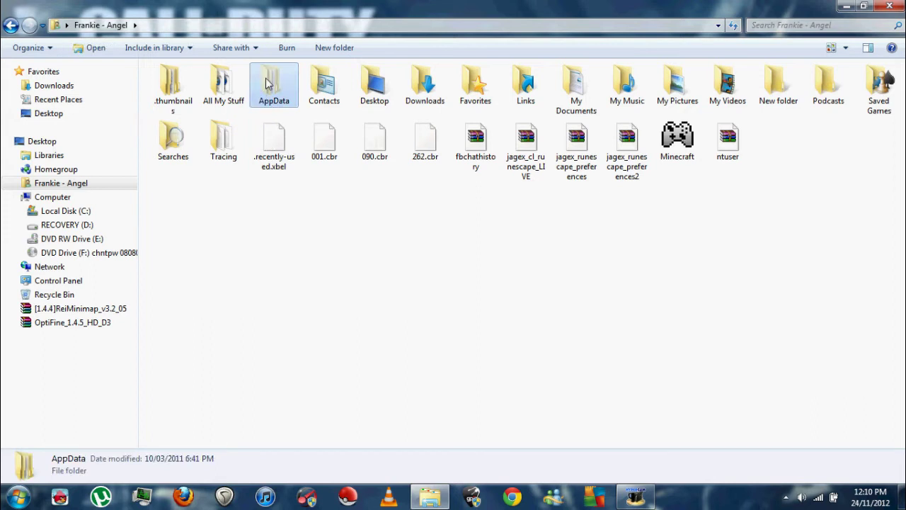
double_click(268, 83)
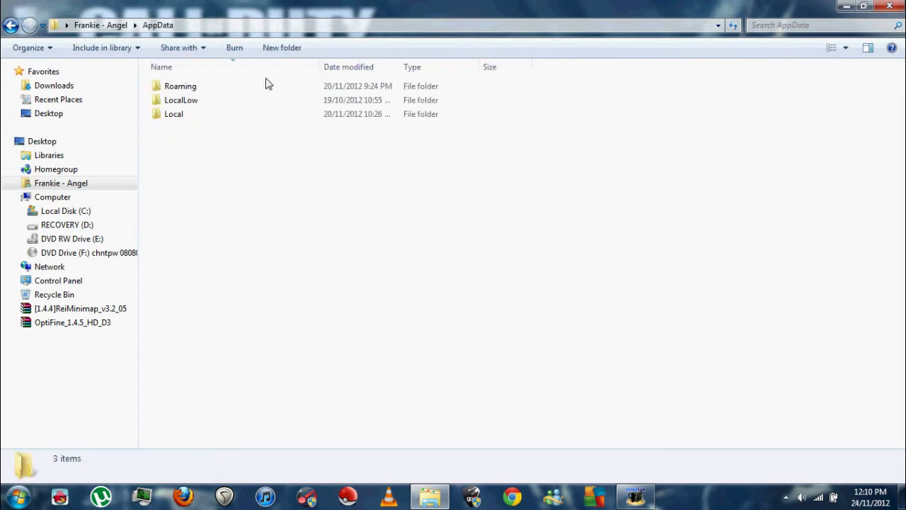
double_click(229, 90)
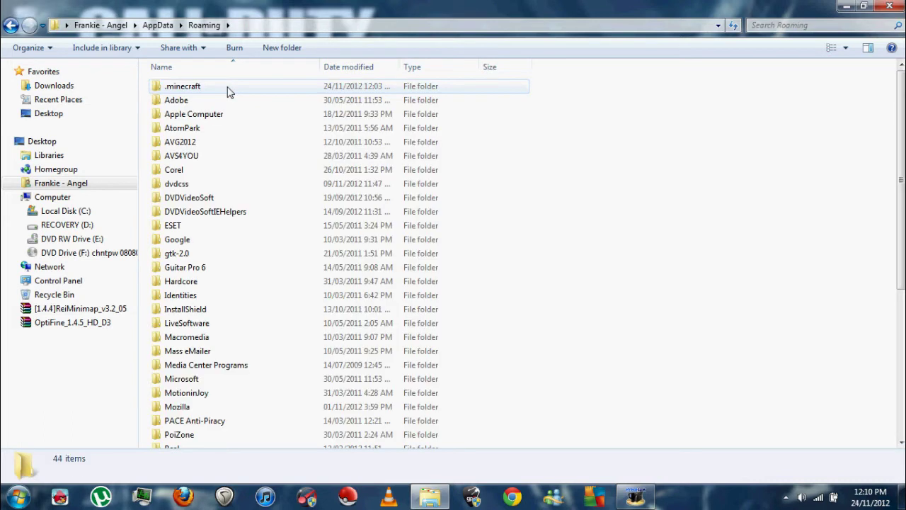
double_click(228, 91)
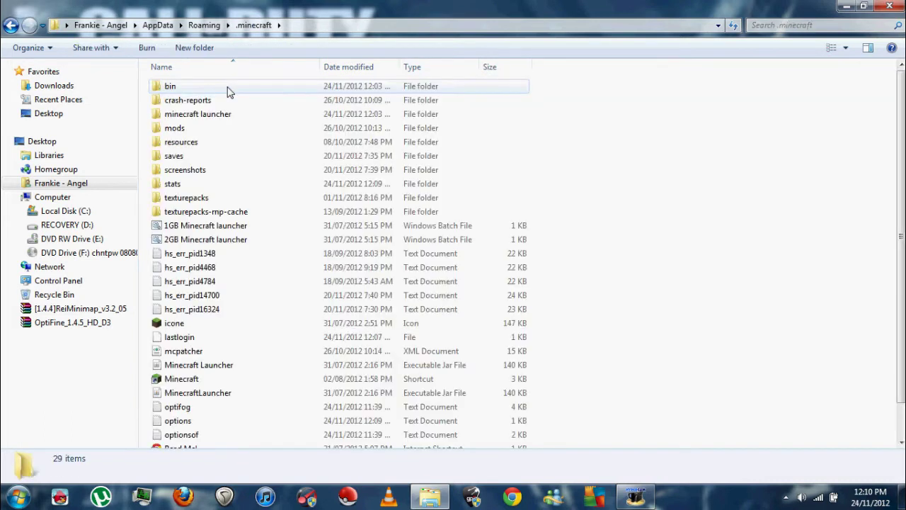
double_click(228, 90)
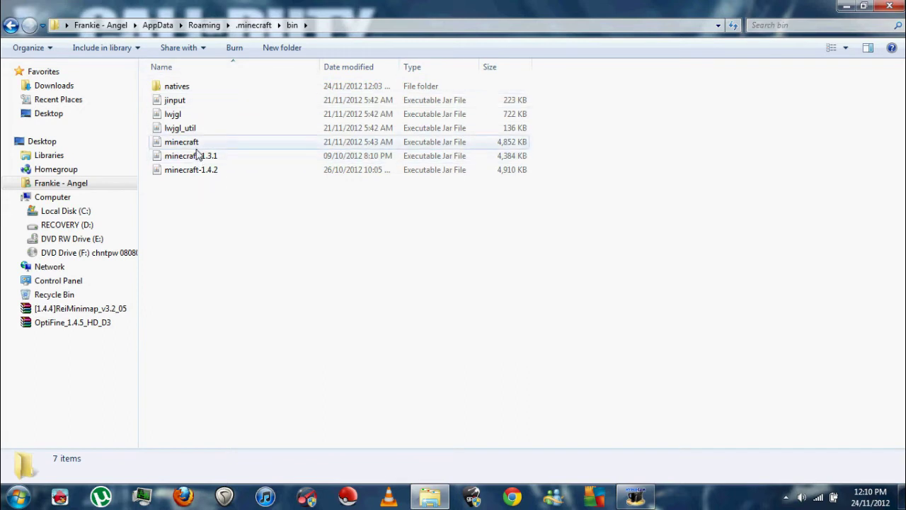
Step: Open the minecraft jar file in the bin folder with WinRAR archiver
left_click(197, 148)
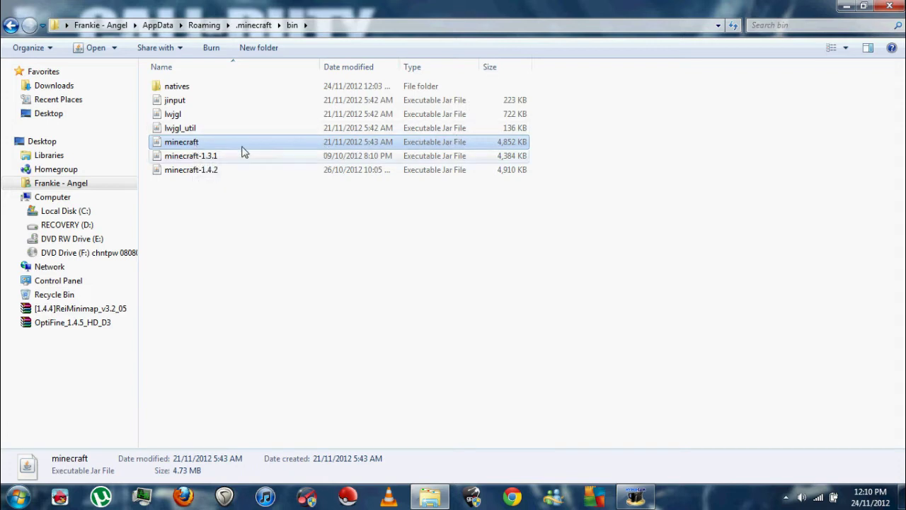
left_click(221, 161)
left_click(213, 170)
left_click(212, 155)
left_click(211, 142)
right_click(209, 144)
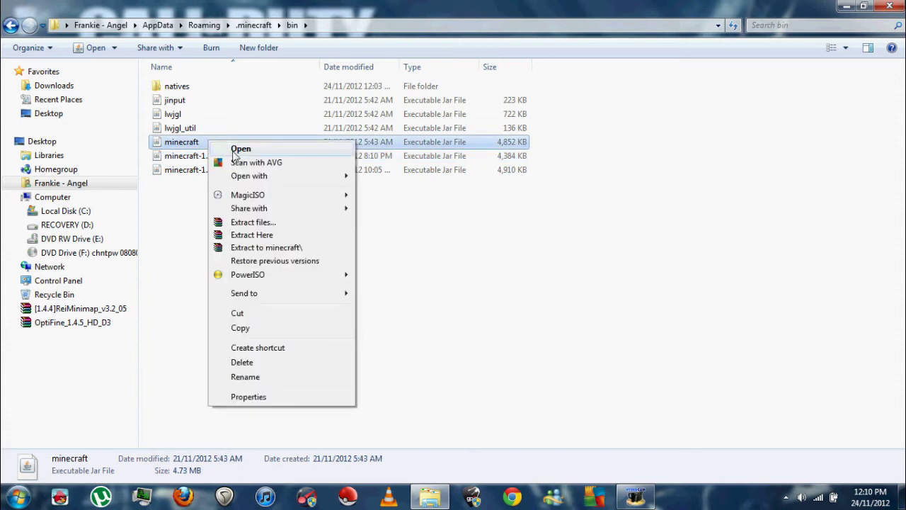
mouse_move(273, 177)
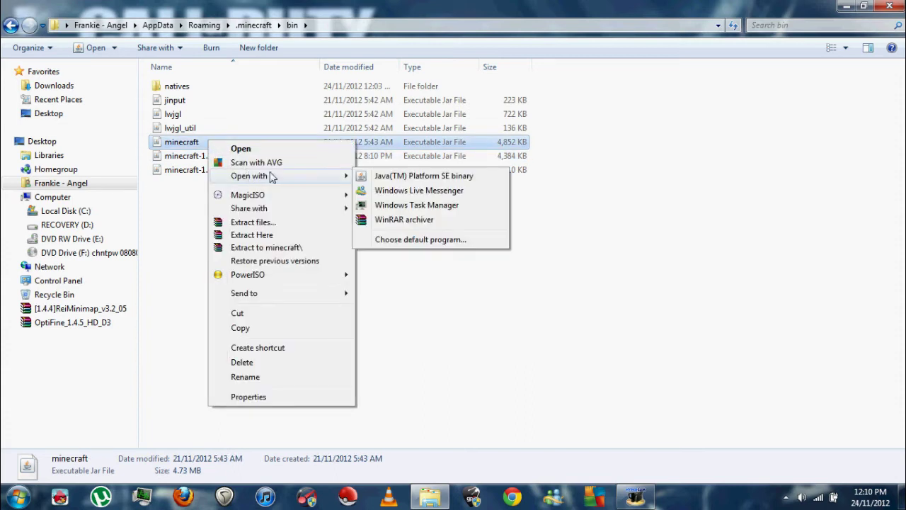
left_click(386, 219)
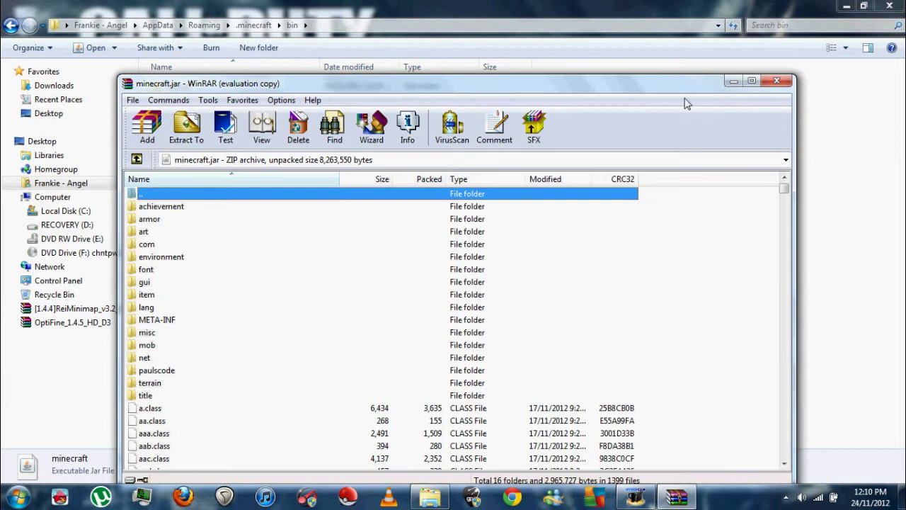
Step: Dismiss the WinRAR licence reminder and dock the minecraft.jar window to the left half of the screen
left_click(528, 291)
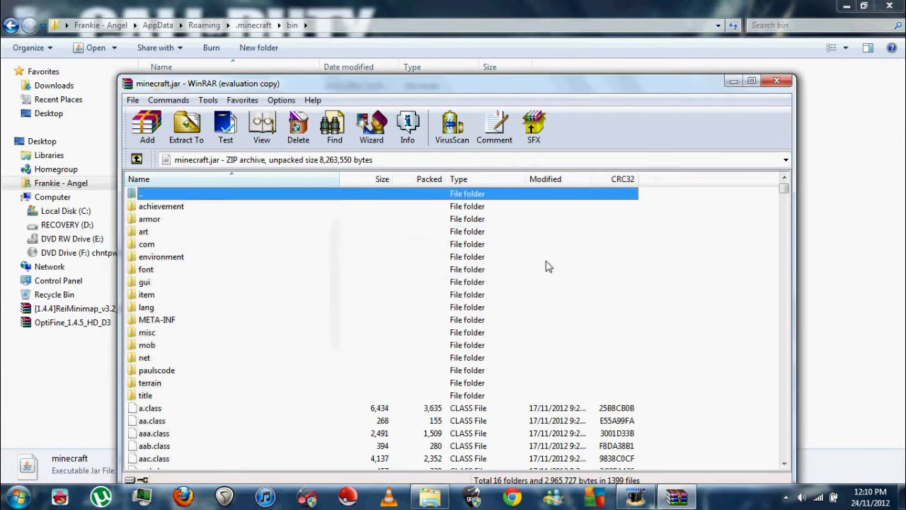
left_click(752, 81)
double_click(735, 5)
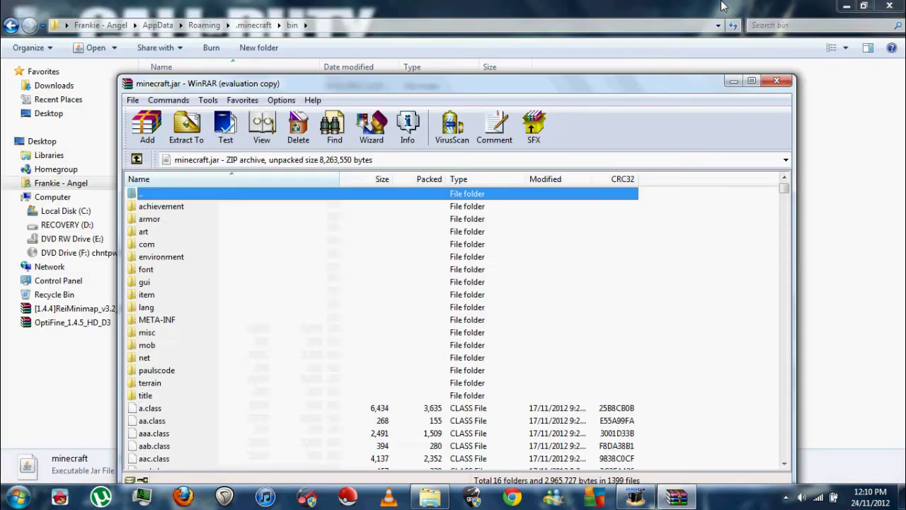
left_click_drag(637, 75, 281, 15)
Step: Open the [1.4.4]ReiMinimap_v3.2_05 archive from the desktop and arrange its window side by side with minecraft.jar
left_click(902, 499)
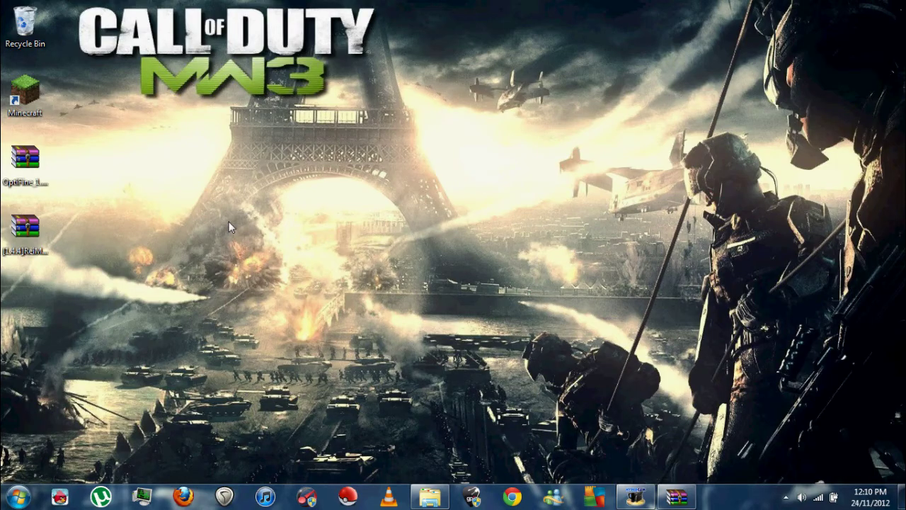
right_click(20, 219)
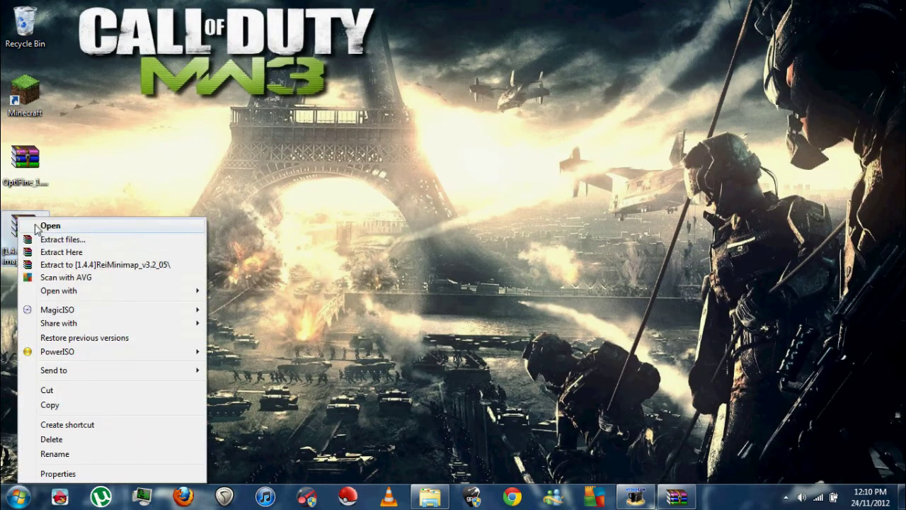
left_click(39, 227)
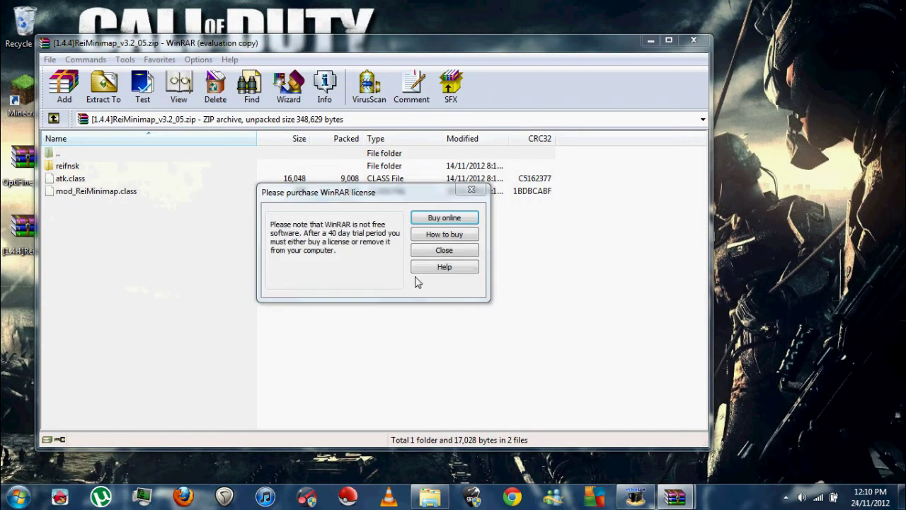
left_click(444, 250)
key("super+Right")
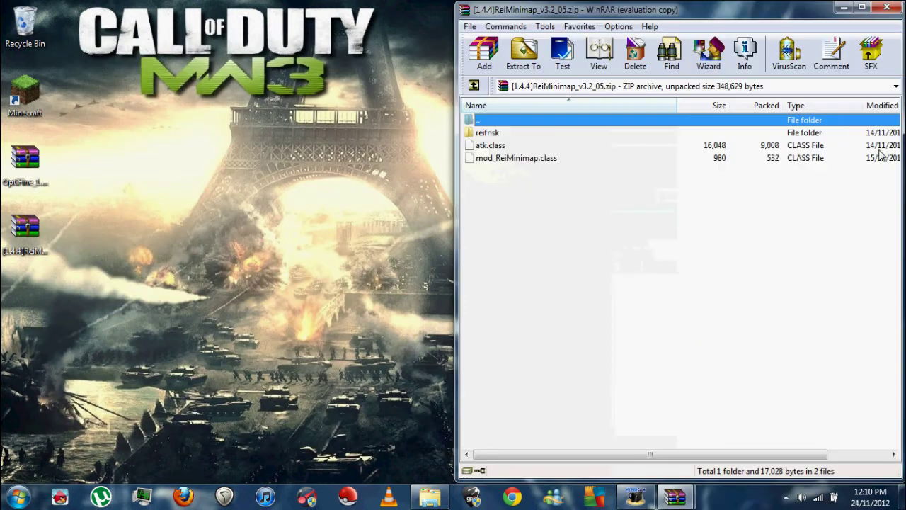
mouse_move(675, 498)
left_click(563, 425)
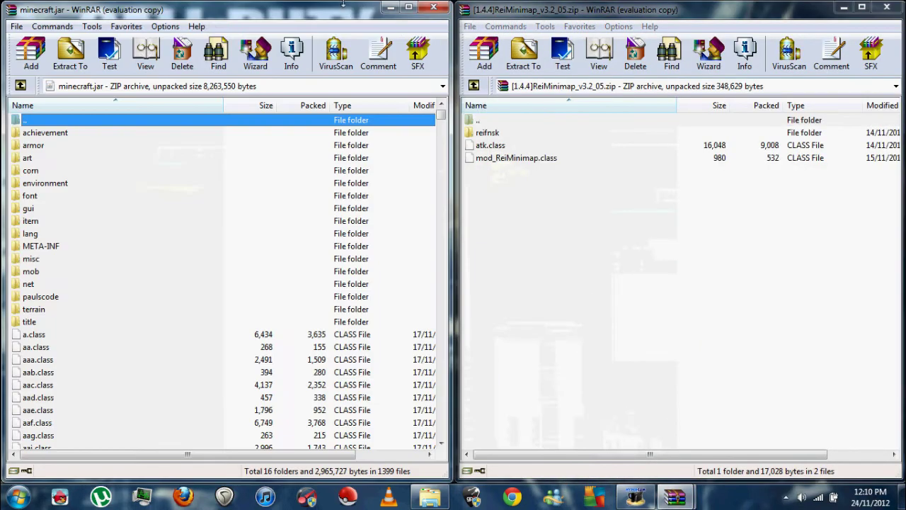
Step: Add reifnsk, atk.class and mod_ReiMinimap.class from the ReiMinimap archive to minecraft.jar, minimize minecraft.jar and close the ReiMinimap archive
left_click(507, 158)
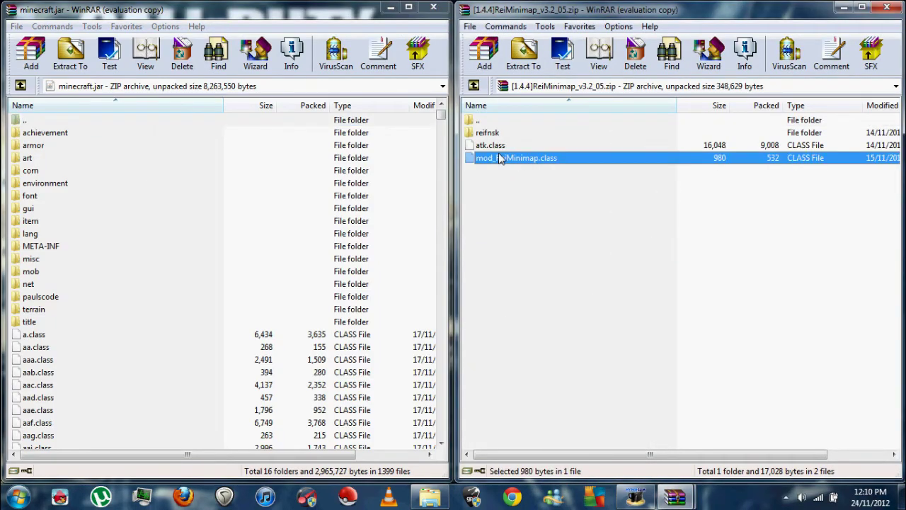
left_click(498, 146, "shift")
left_click(496, 135, "shift")
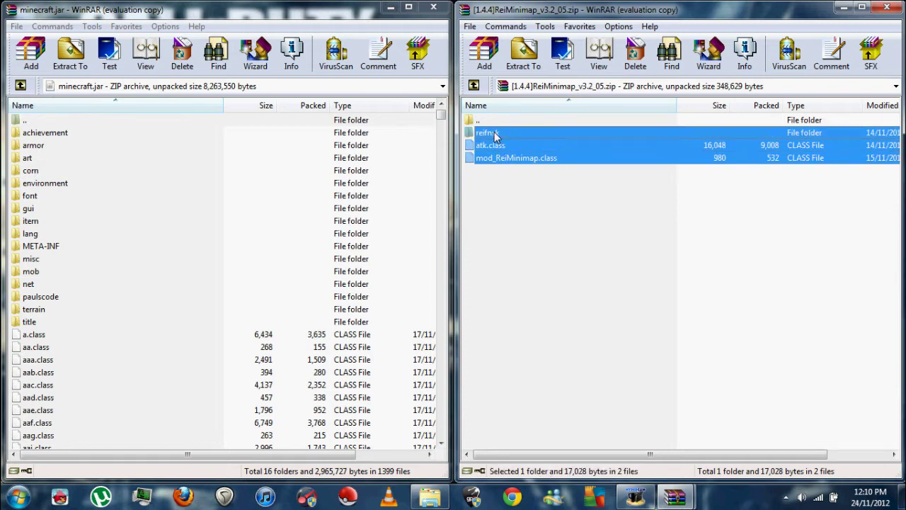
left_click(488, 123, "shift")
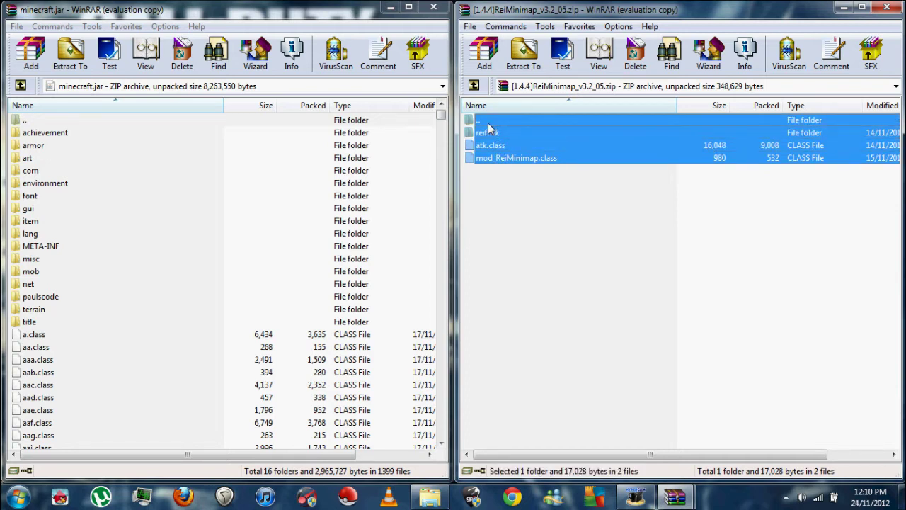
left_click(488, 123, "ctrl")
left_click_drag(563, 151, 441, 199)
left_click_drag(218, 314, 182, 360)
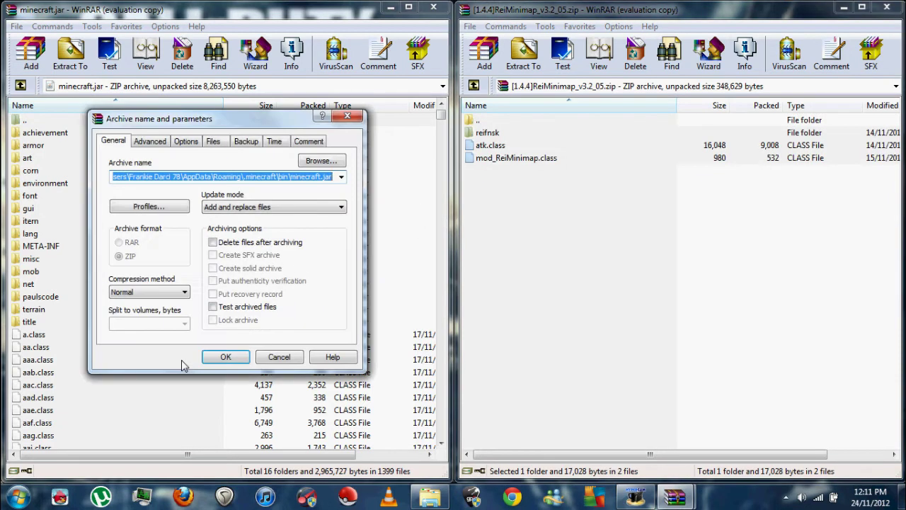
left_click(227, 357)
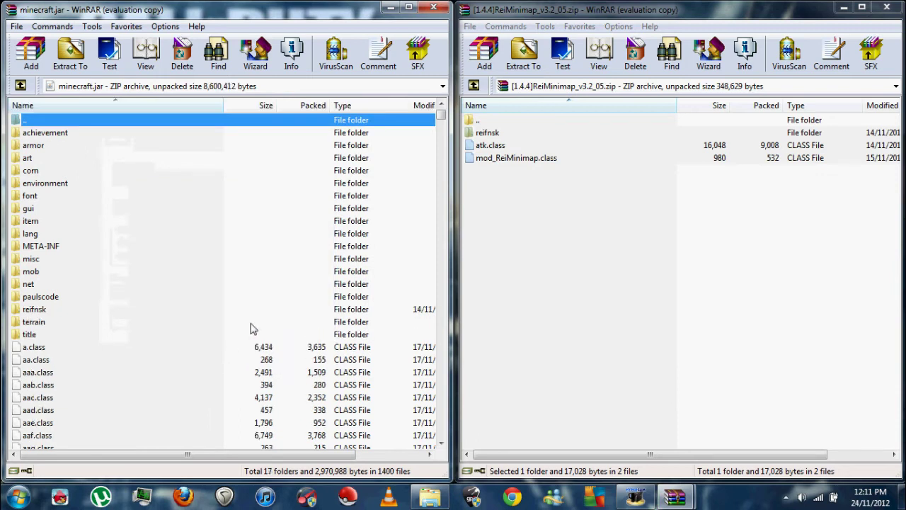
left_click(390, 7)
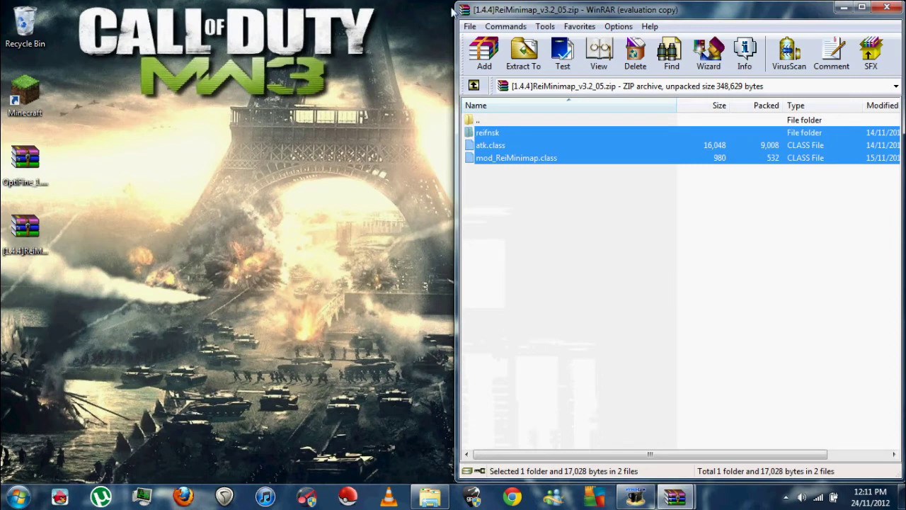
left_click(888, 7)
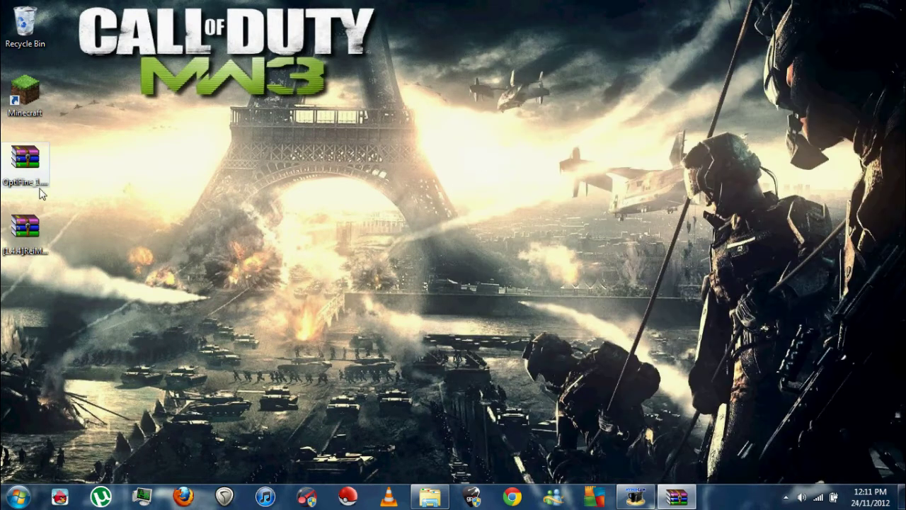
double_click(42, 162)
left_click_drag(177, 45, 882, 41)
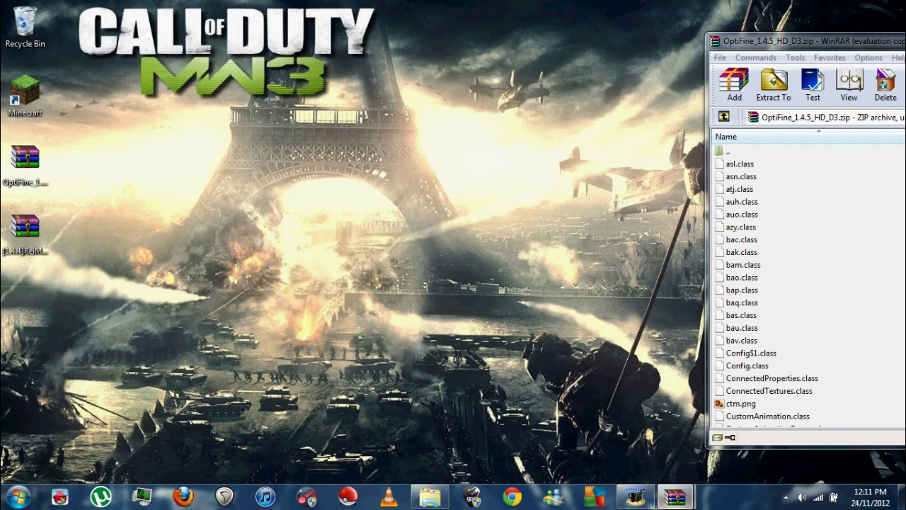
mouse_move(674, 497)
left_click(658, 460)
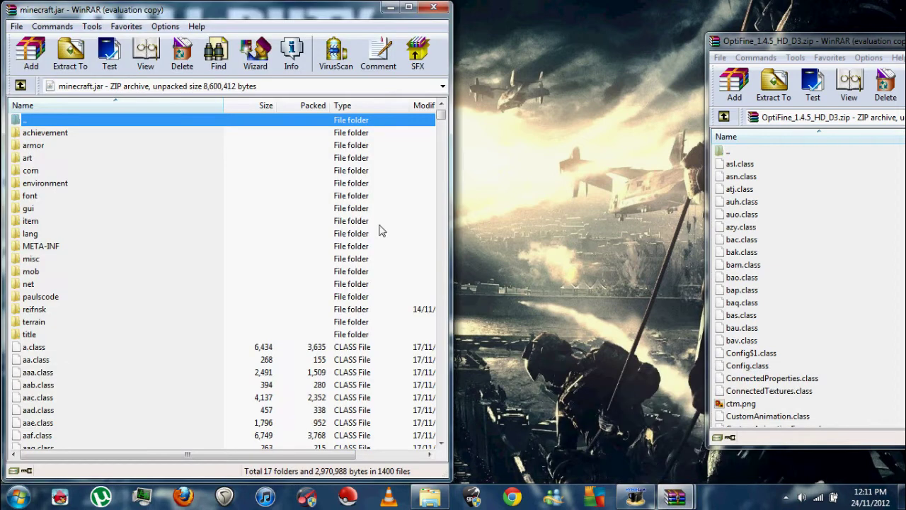
left_click(391, 7)
Step: Open the OptiFine_1.4.5_HD_D3 archive from the desktop, dismiss the licence reminder and place its window side by side with minecraft.jar
double_click(25, 159)
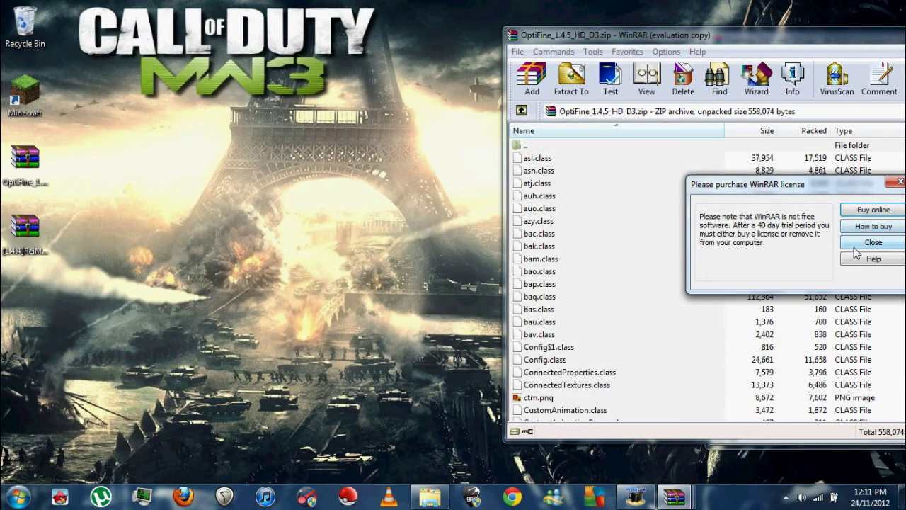
left_click(864, 243)
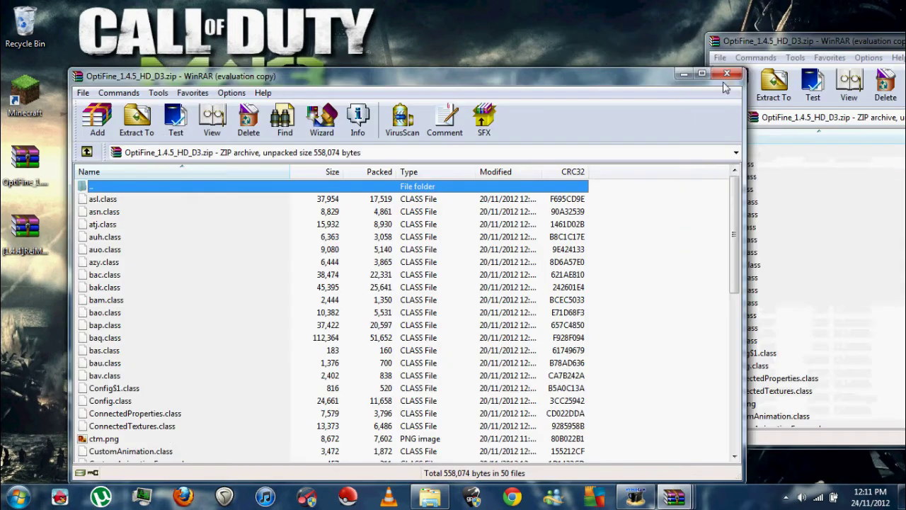
left_click_drag(616, 76, 905, 10)
left_click(674, 497)
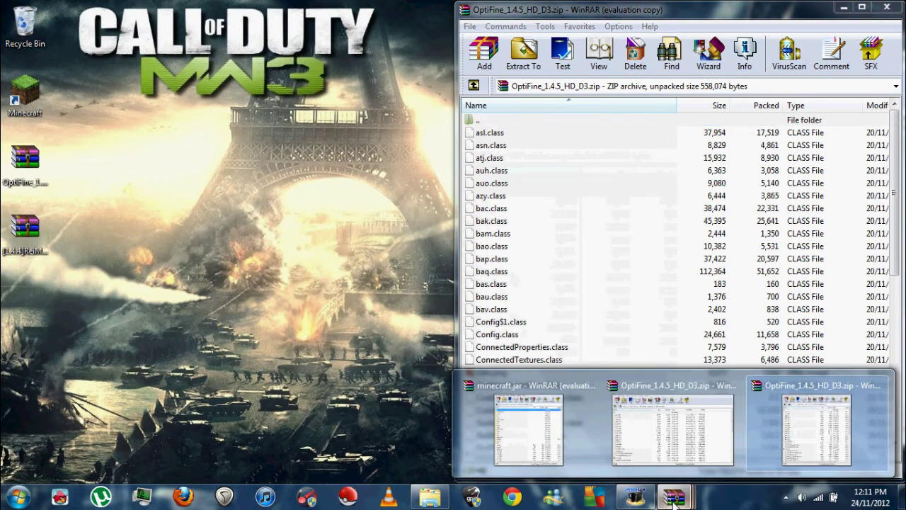
mouse_move(536, 425)
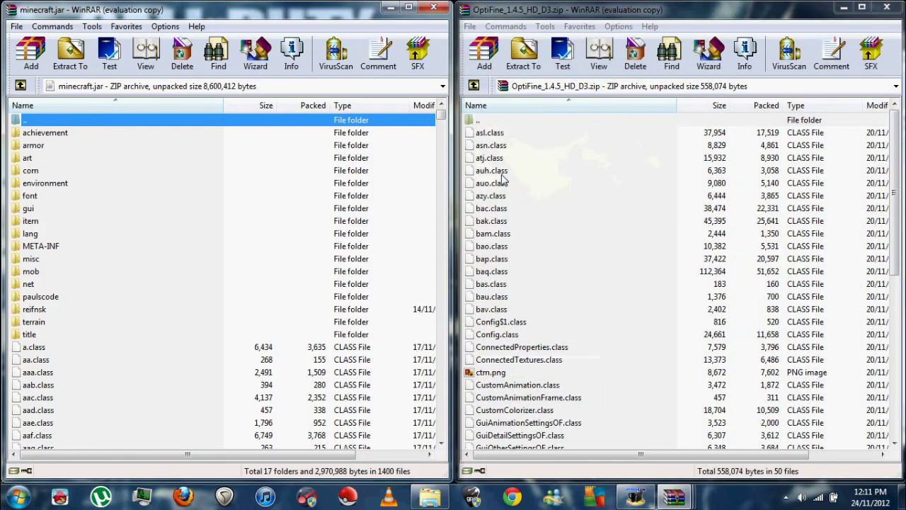
Step: Add all files from the OptiFine_1.4.5_HD_D3 archive to minecraft.jar with the default archive settings, and close both archive windows
left_click(484, 123)
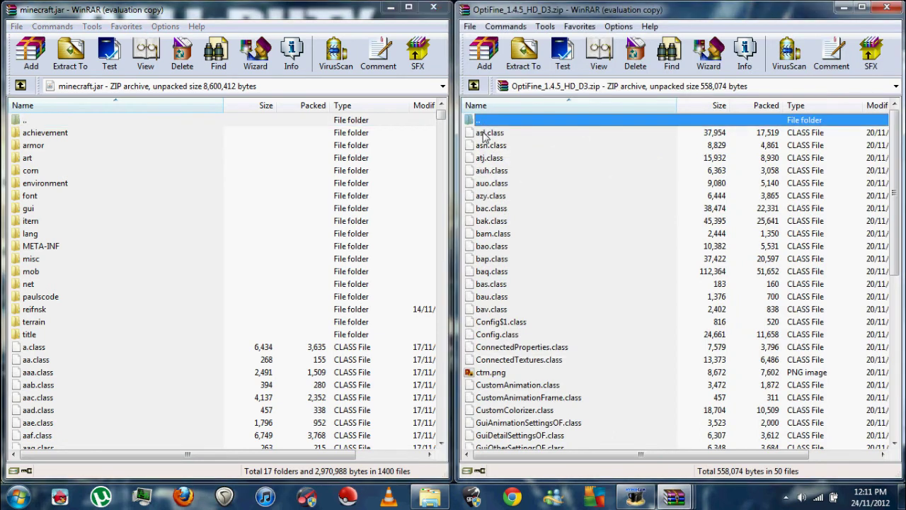
key("ctrl+a")
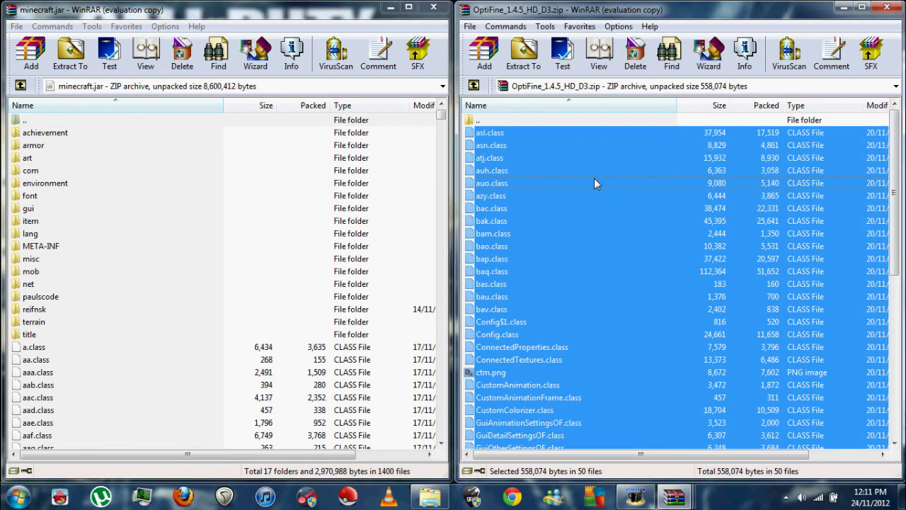
left_click_drag(486, 129, 123, 387)
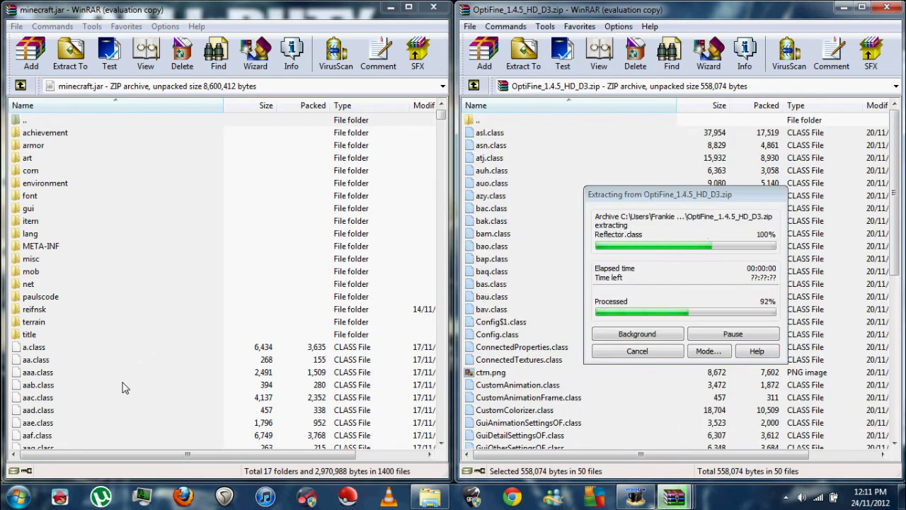
left_click(225, 357)
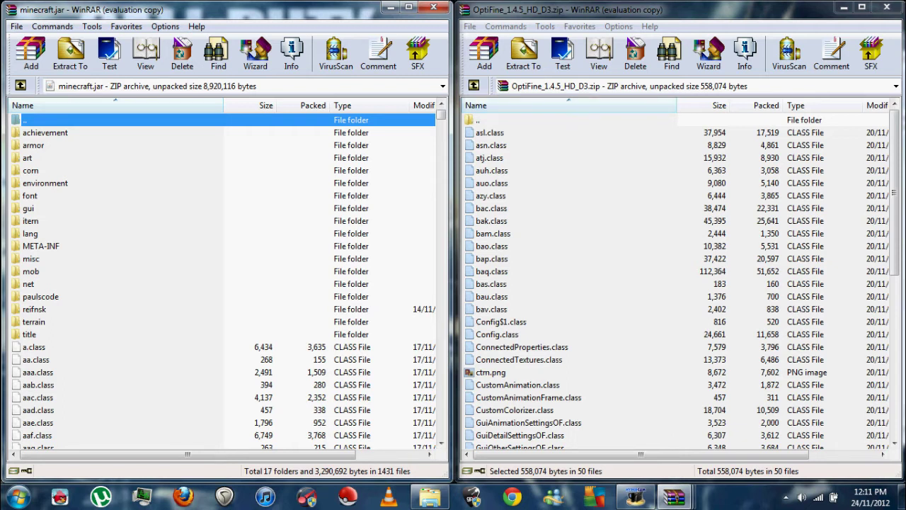
left_click(434, 7)
left_click(886, 12)
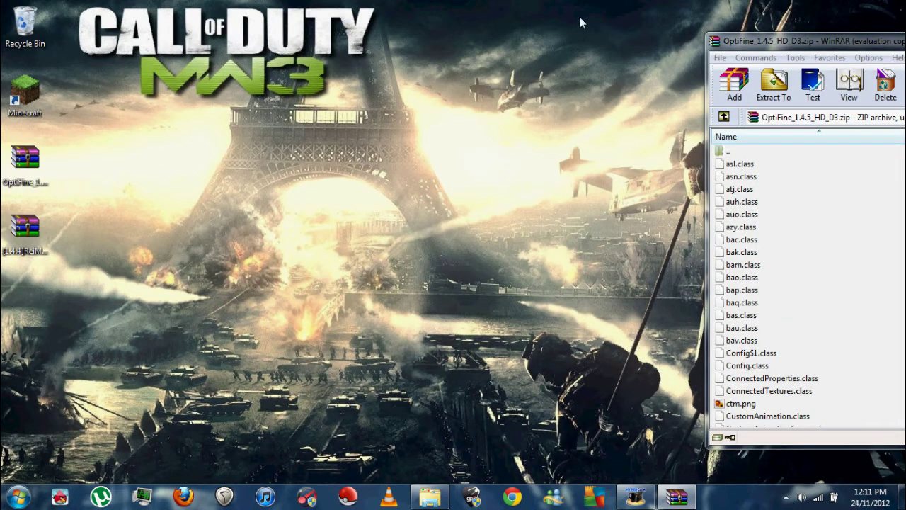
Step: Test-launch Minecraft from the desktop shortcut and close the game window
double_click(29, 100)
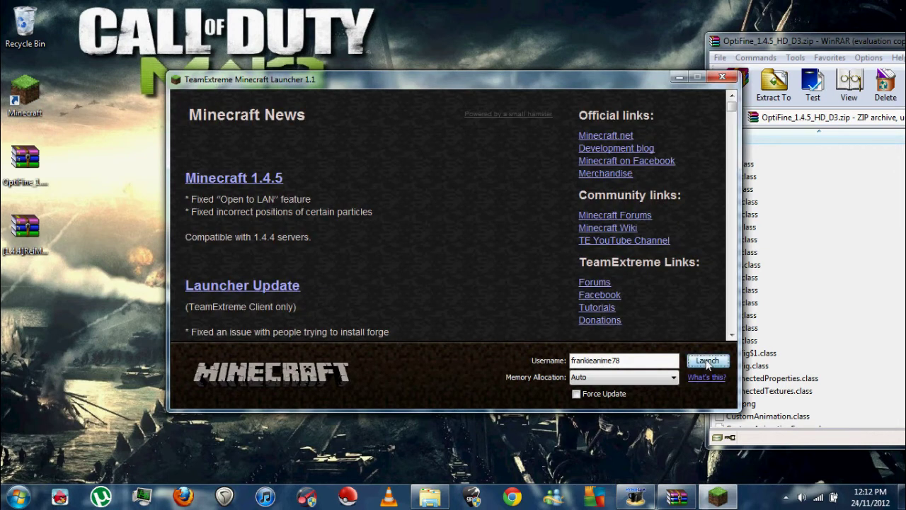
left_click(707, 361)
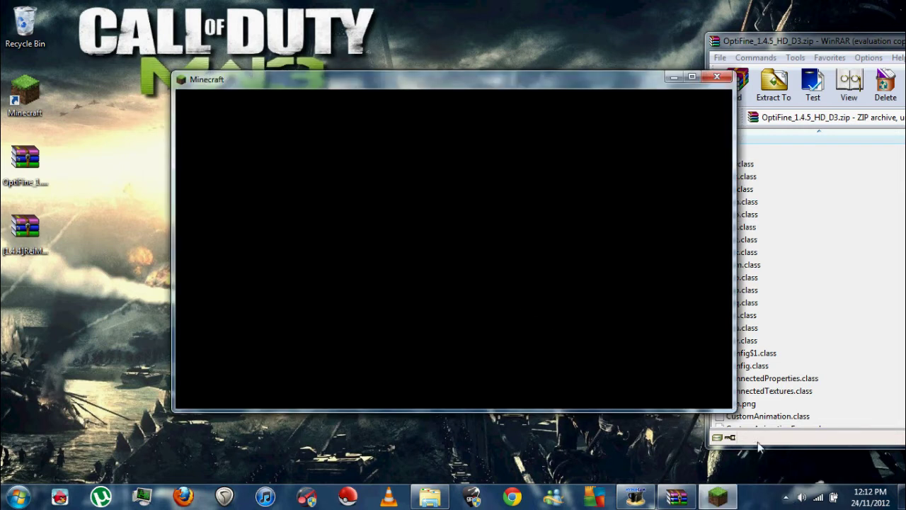
left_click(786, 498)
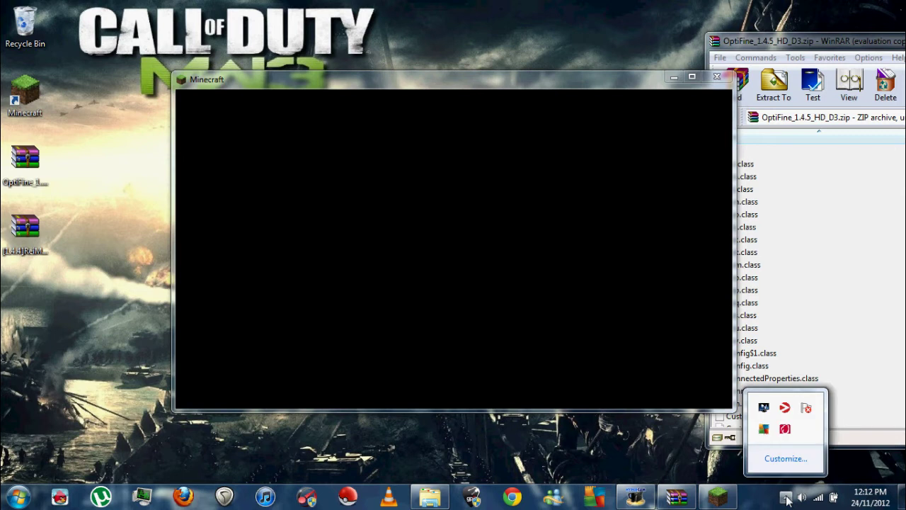
left_click(437, 88)
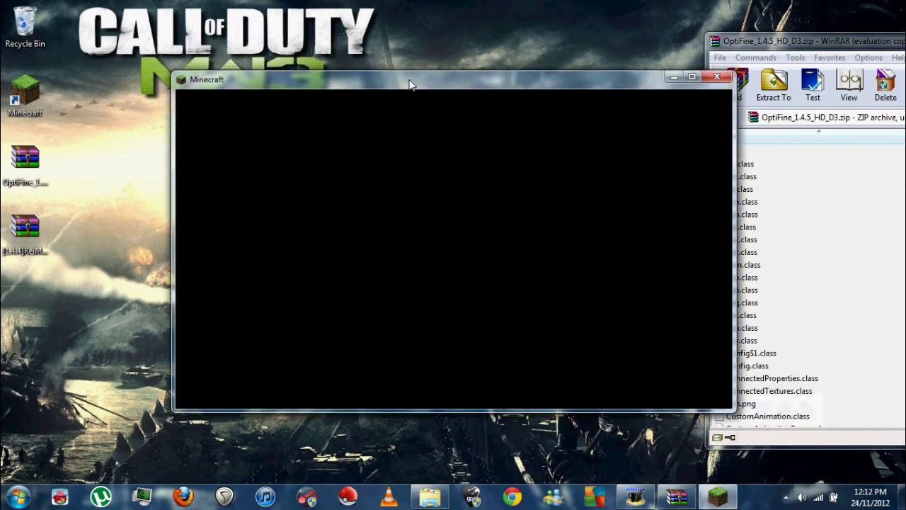
left_click(717, 78)
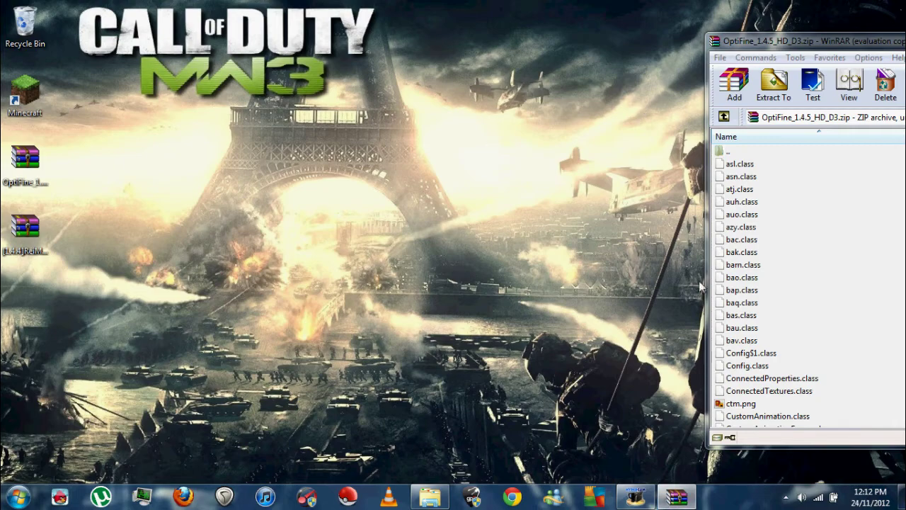
Step: Reopen the minecraft jar file from the .minecraft\bin folder with WinRAR archiver and dismiss the licence reminder
left_click(430, 497)
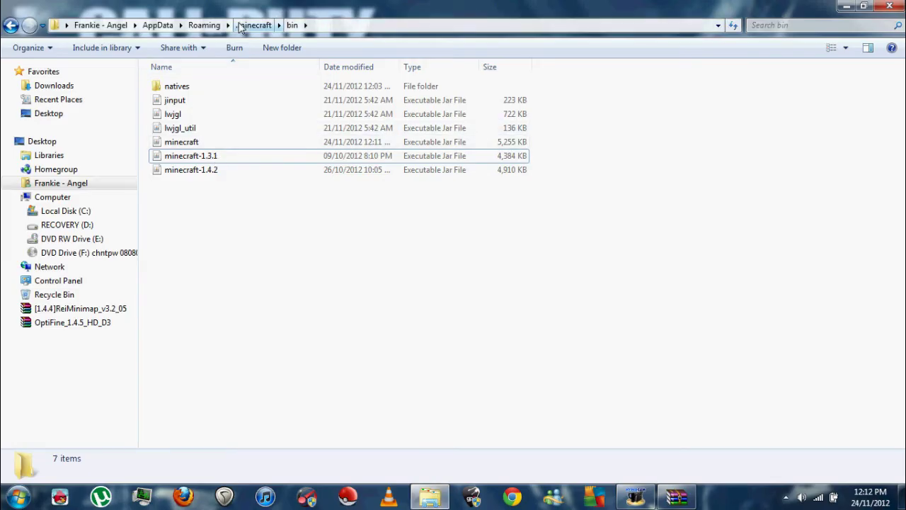
right_click(196, 143)
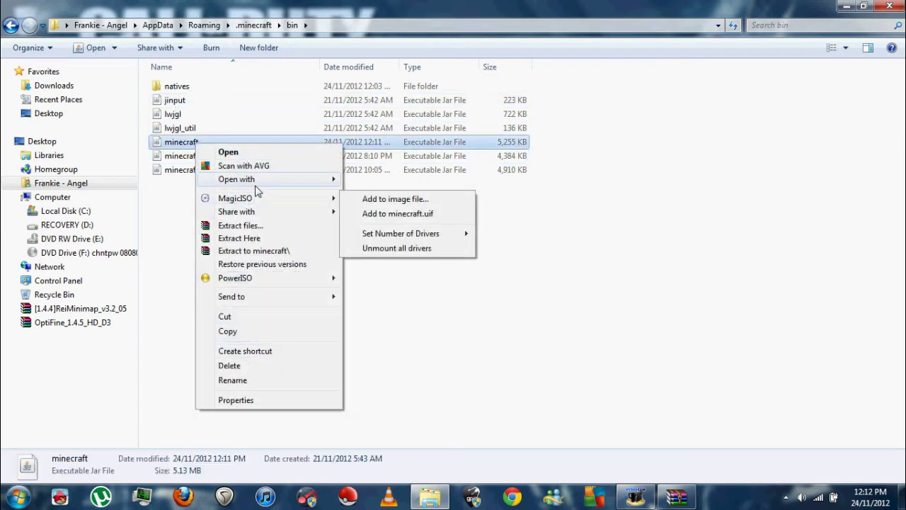
mouse_move(259, 182)
left_click(394, 221)
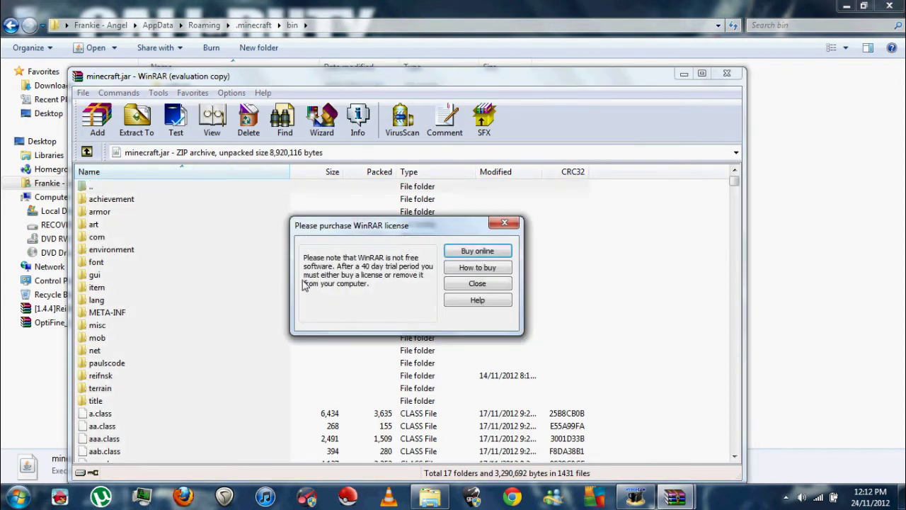
left_click(468, 285)
Step: Delete the META-INF folder from minecraft.jar, close the archive and minimize the bin folder window
left_click(119, 316)
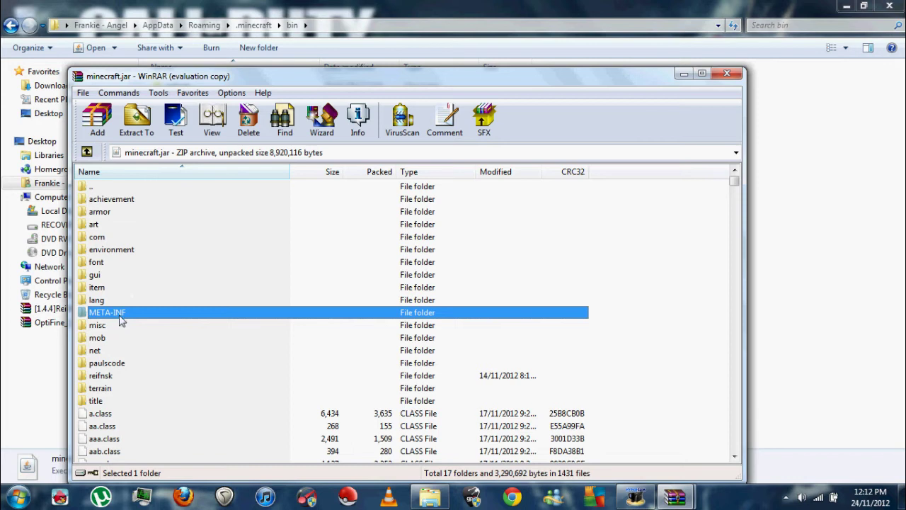
right_click(120, 314)
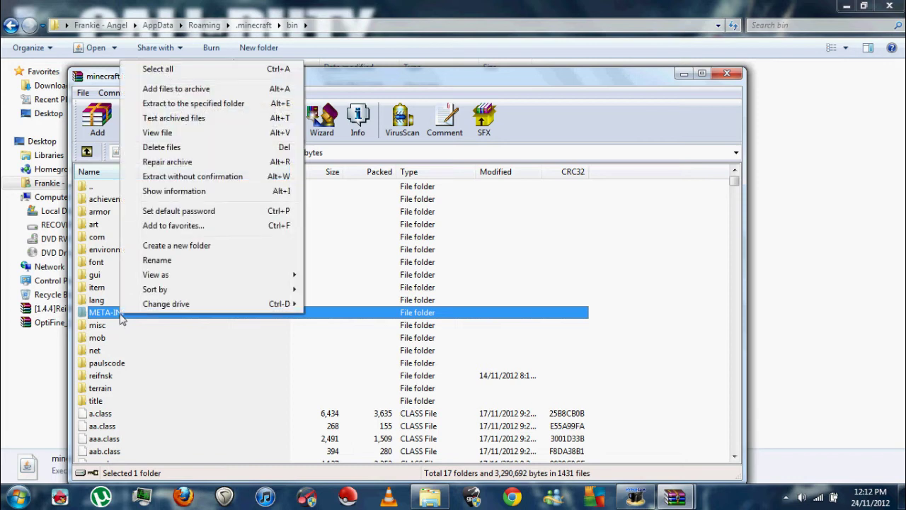
left_click(162, 147)
key("Return")
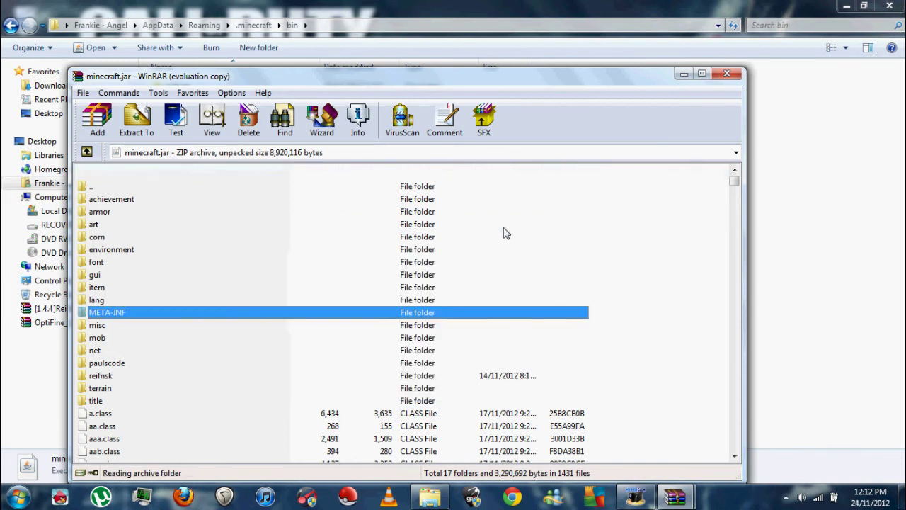
left_click(729, 76)
left_click(844, 6)
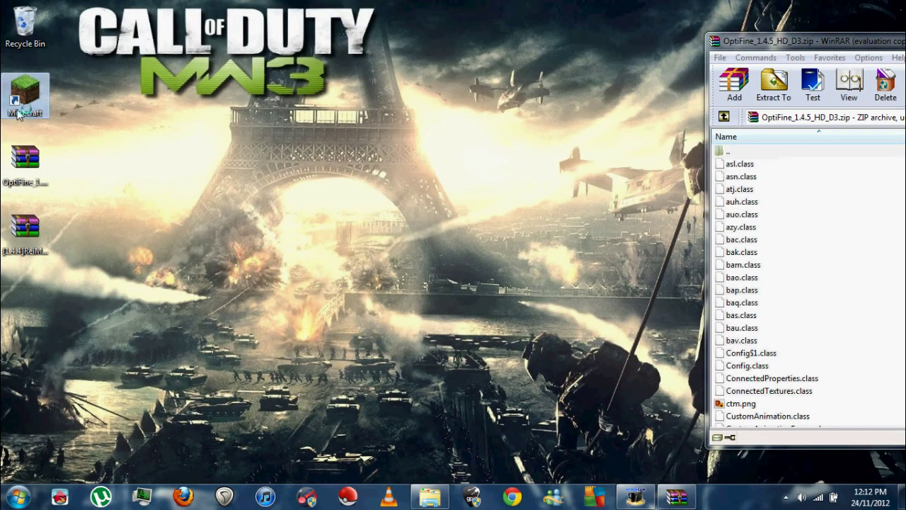
Step: Launch Minecraft from the desktop shortcut and select the DokuCraft 1.4.2 Light texture pack
double_click(18, 113)
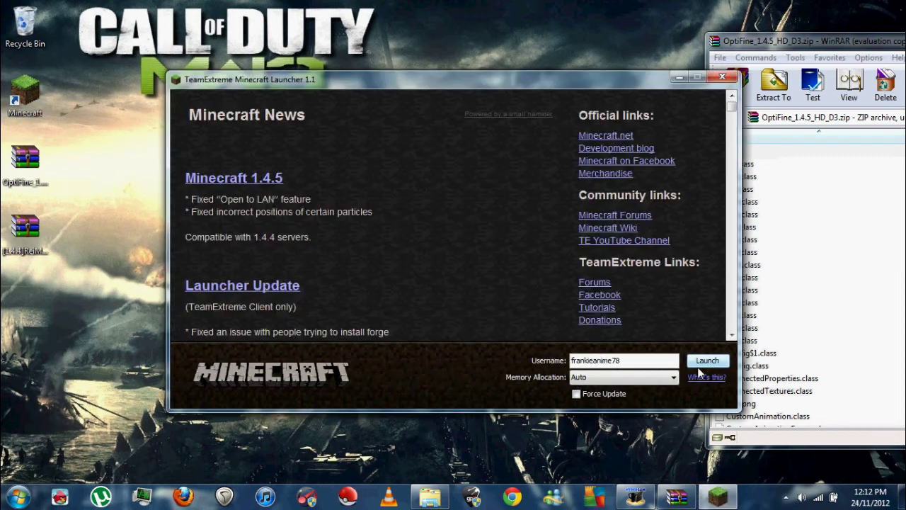
left_click(706, 361)
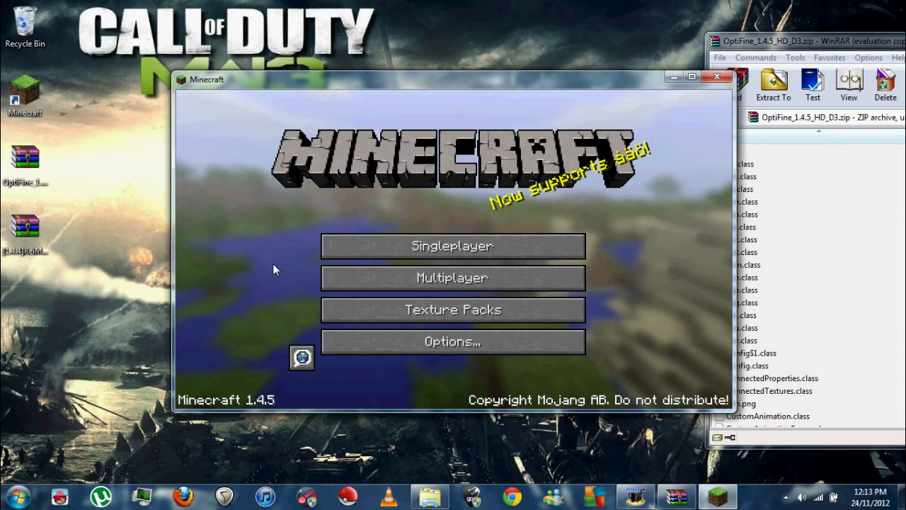
left_click(428, 310)
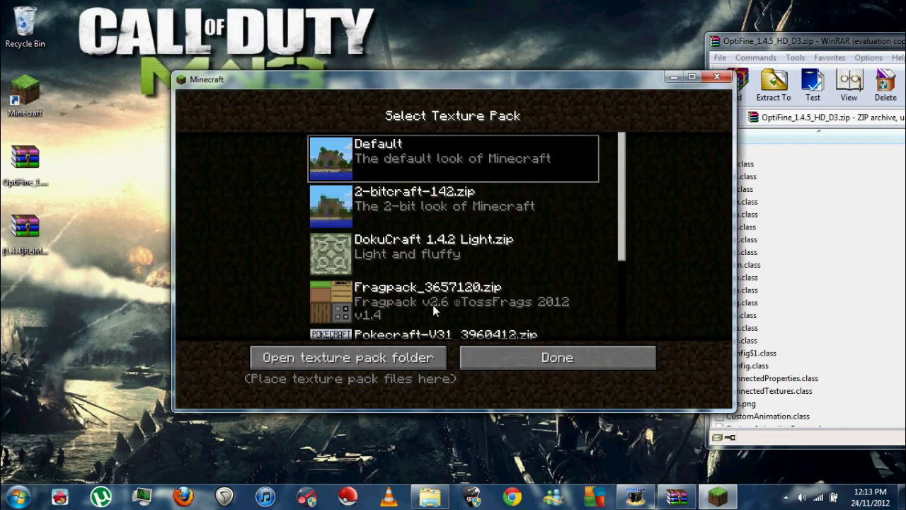
scroll(543, 220, "down", 2)
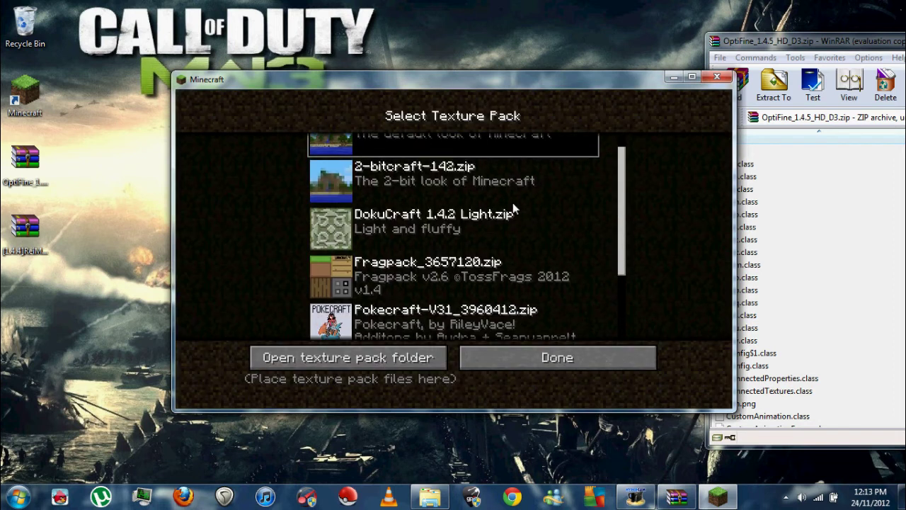
left_click(460, 227)
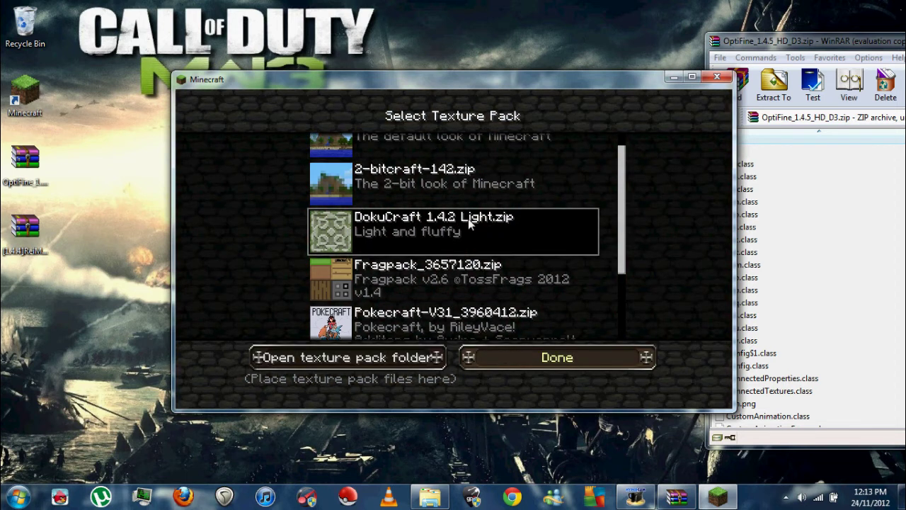
Step: Leave the texture pack selection and load the single-player world Modern Warfare 4 to check the minimap
key("Escape")
left_click(458, 246)
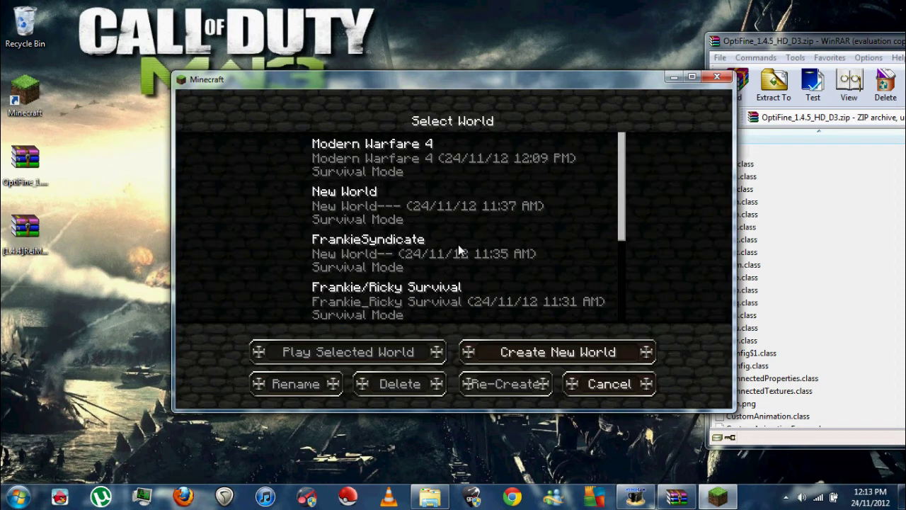
double_click(396, 163)
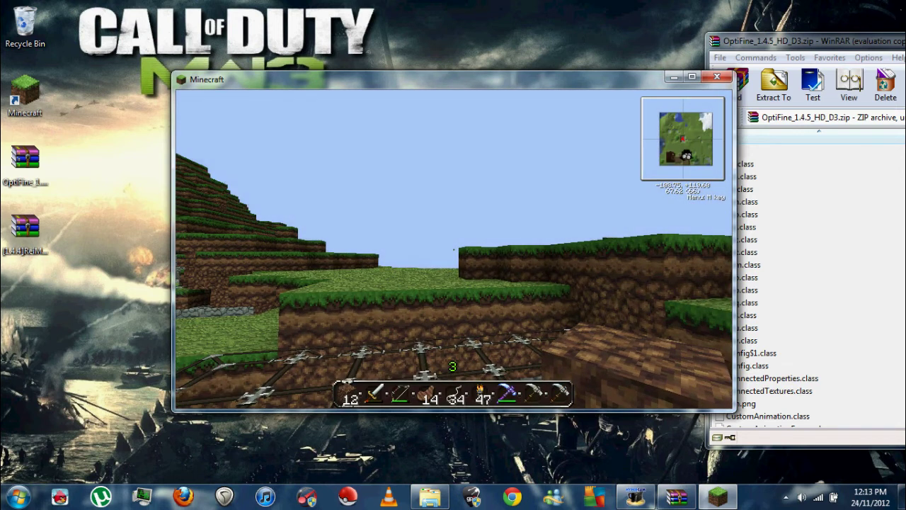
mouse_move(453, 250)
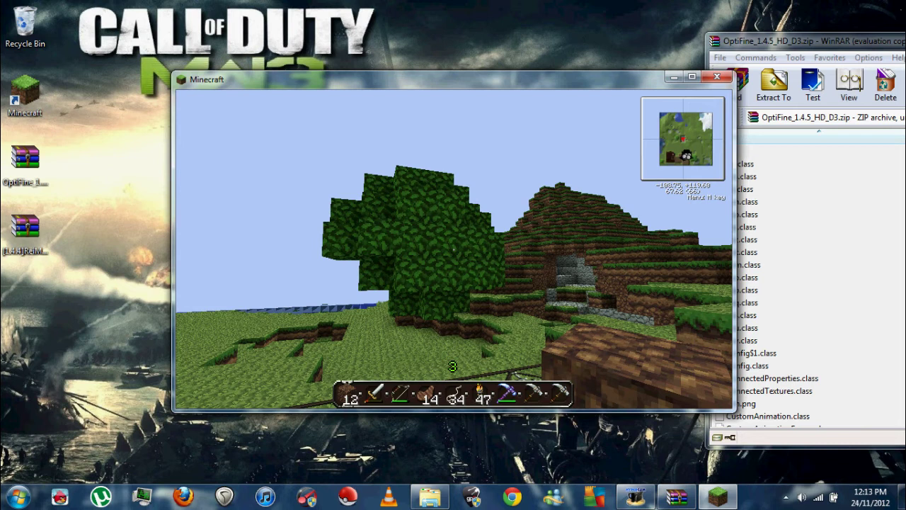
Step: Pause the game and examine the Video Settings for the options added by OptiFine
key("Escape")
left_click(374, 292)
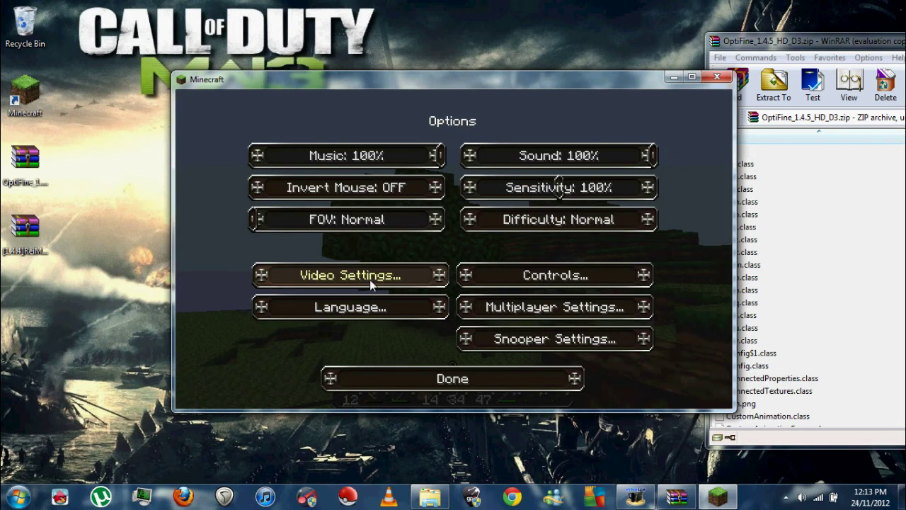
left_click(370, 278)
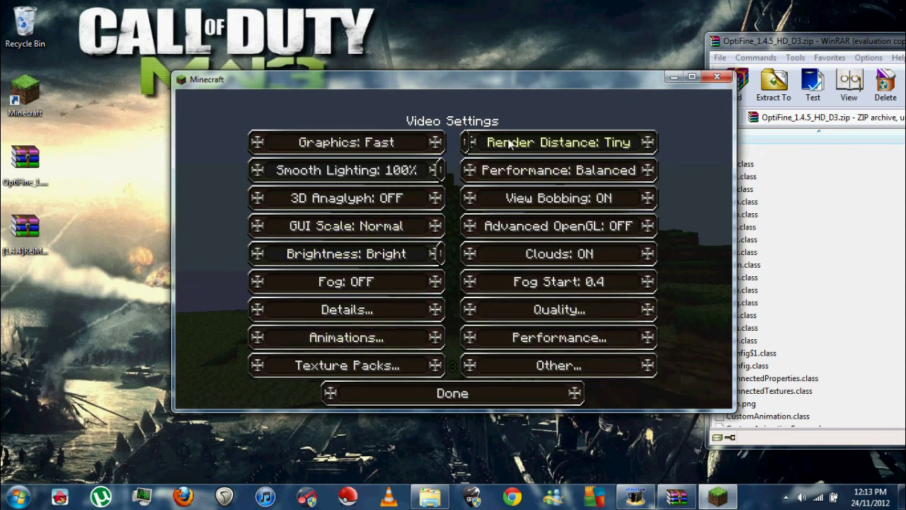
left_click(451, 396)
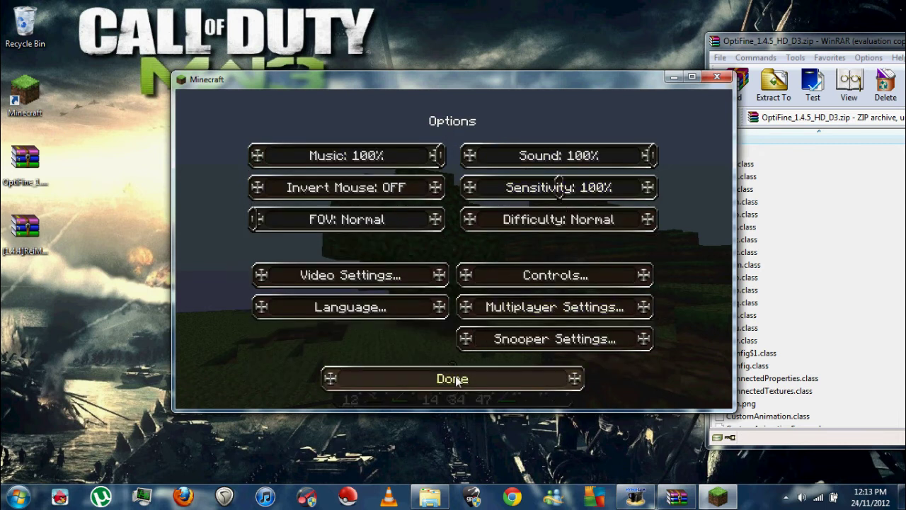
Step: Leave the game options and close the Minecraft window
left_click(457, 379)
left_click(512, 191)
key("Escape")
left_click(716, 77)
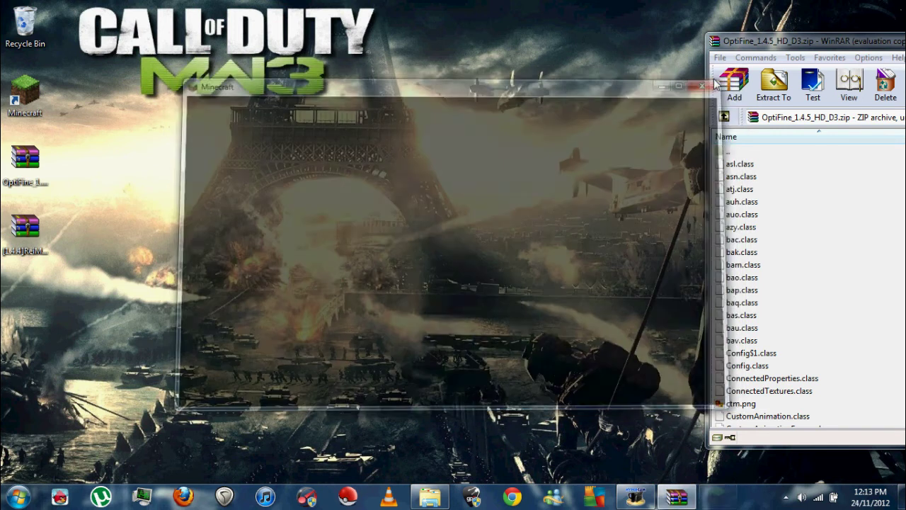